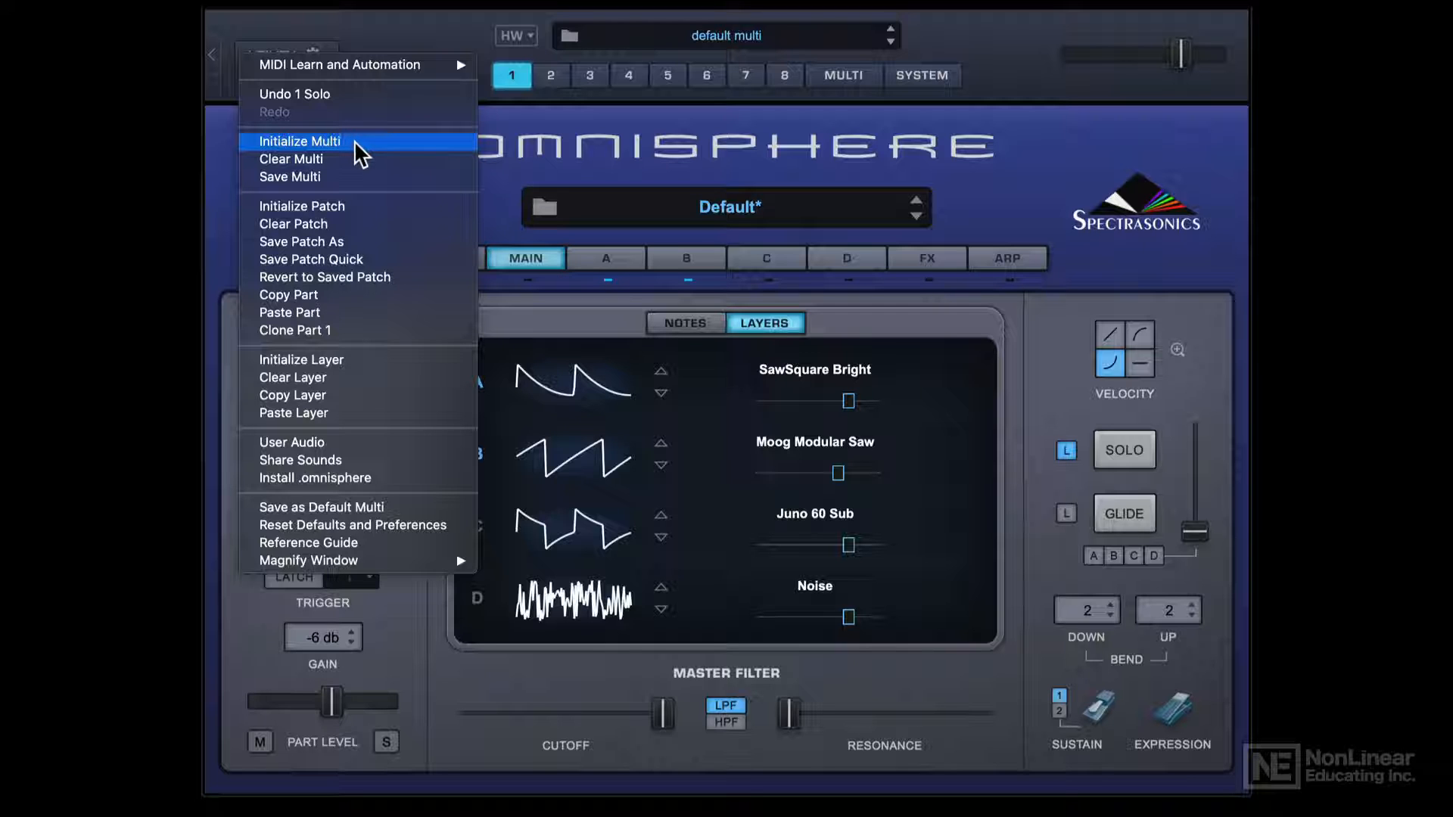
- Initialize the multi and accept the caution
{"action": "left_click", "coordinate": [355, 143]}
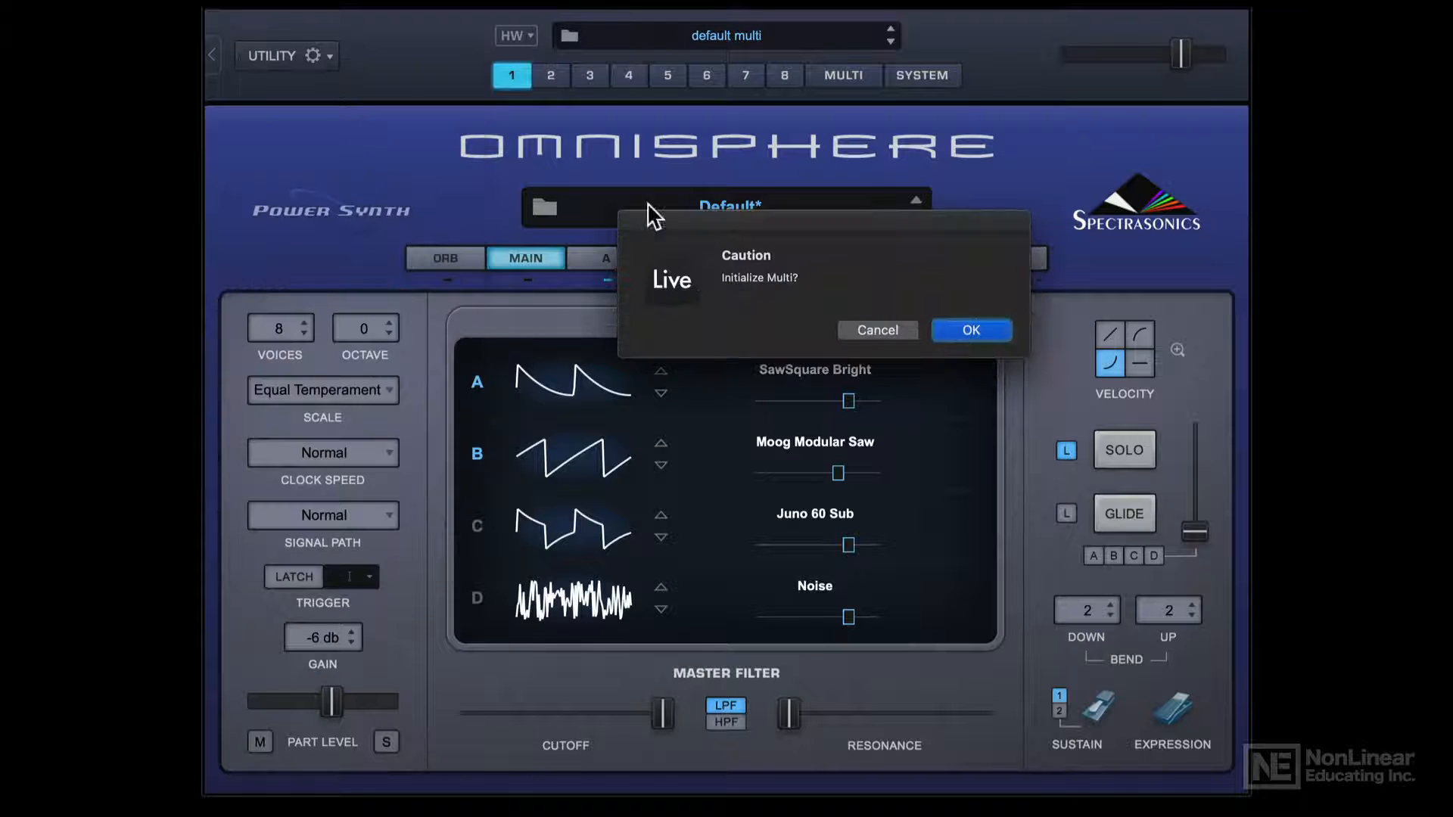
{"action": "left_click", "coordinate": [964, 330]}
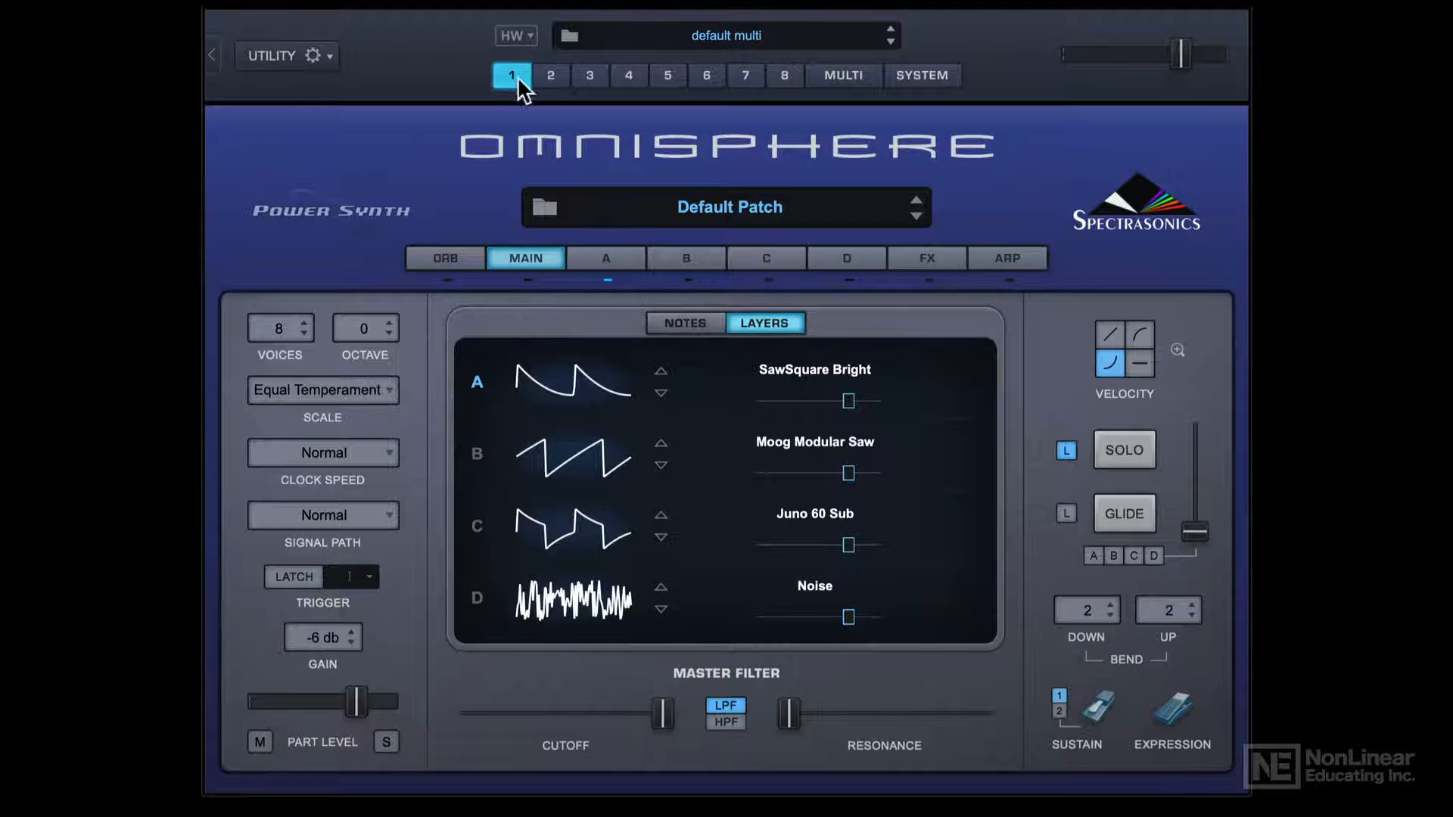
- Examine layer A's settings and the separate effects racks for layers A, B, C and D, returning to layer A's rack
{"action": "left_click", "coordinate": [606, 258]}
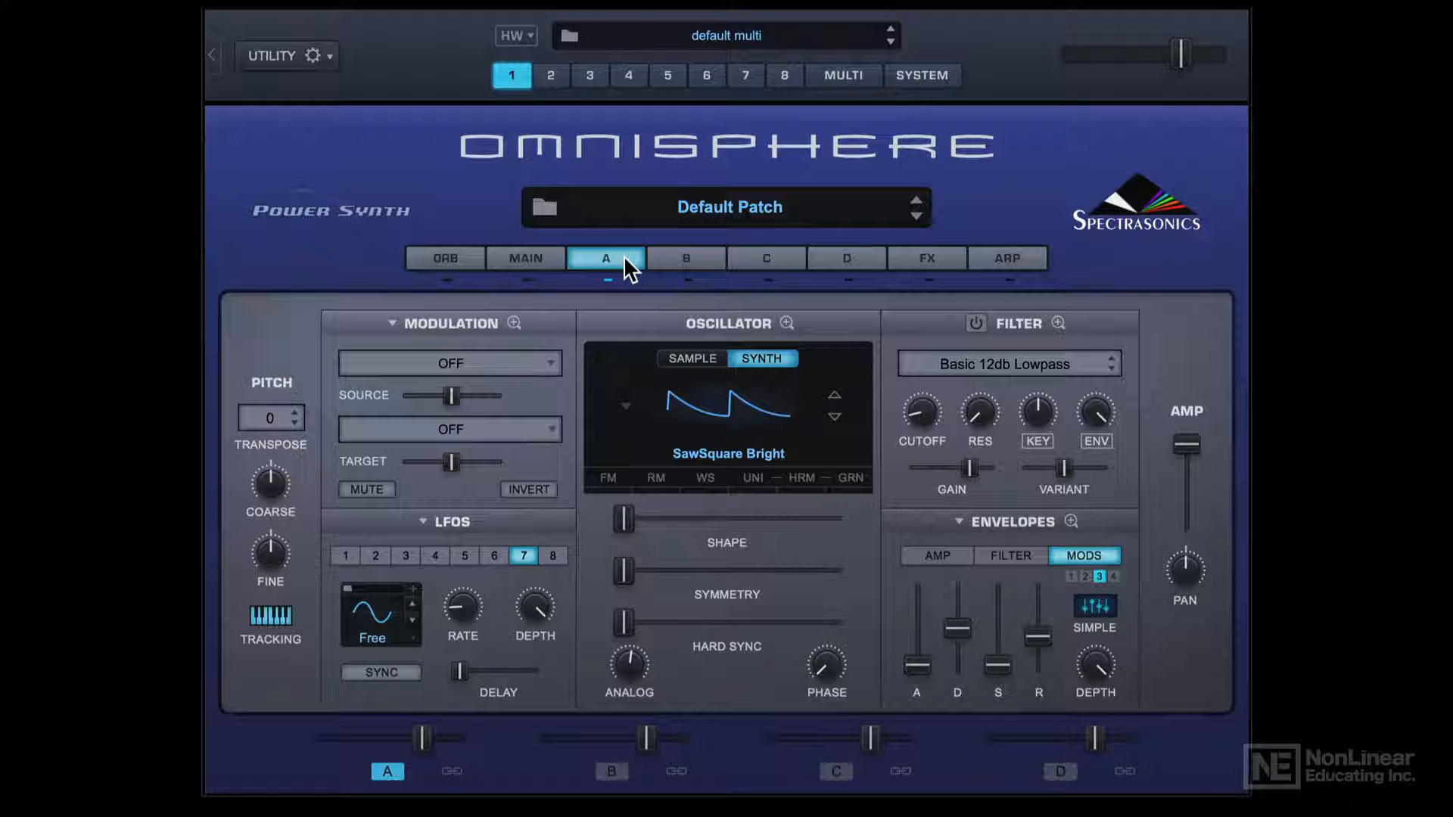
{"action": "left_click", "coordinate": [923, 257]}
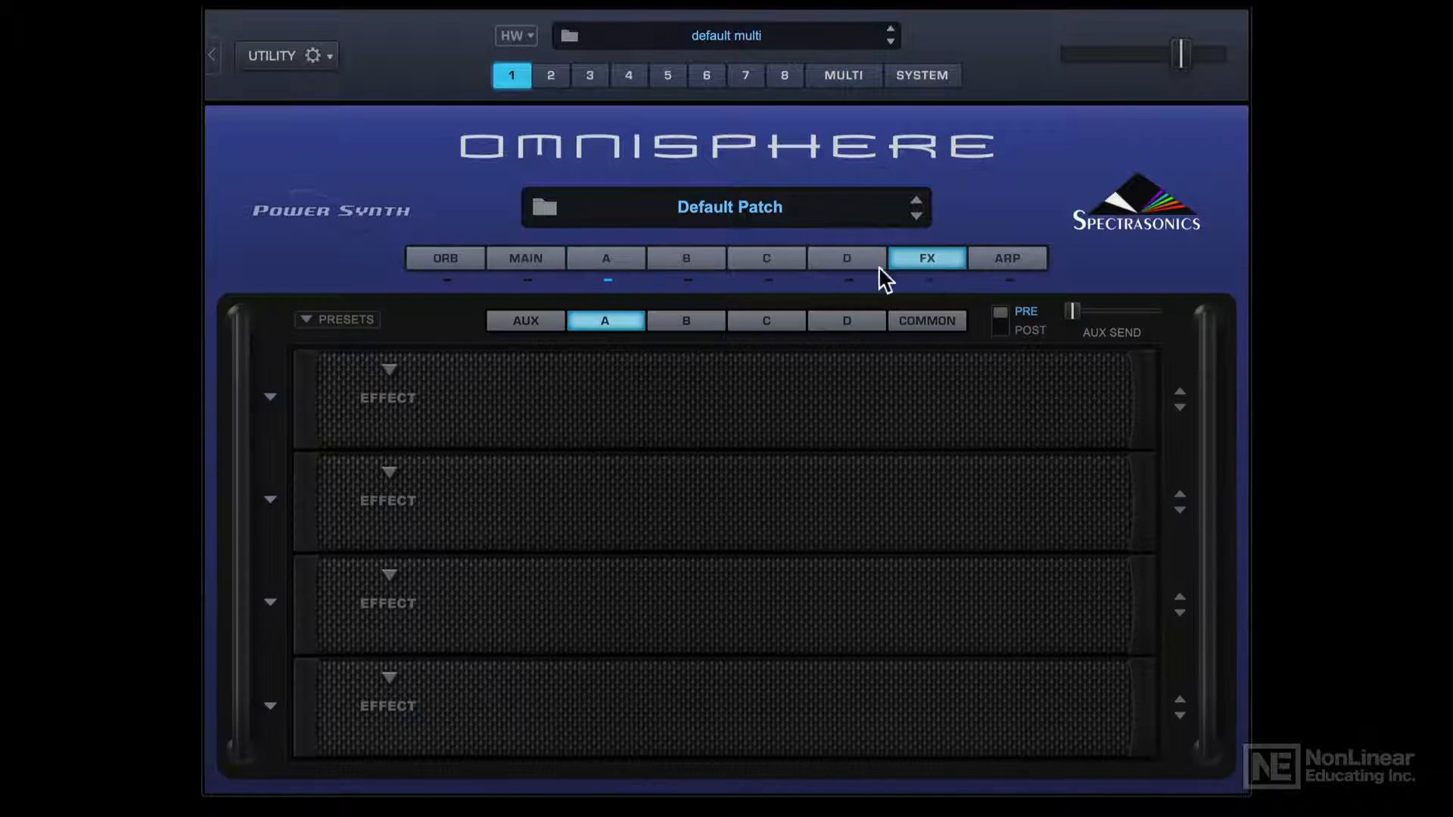
{"action": "left_click", "coordinate": [686, 321]}
{"action": "left_click", "coordinate": [767, 321]}
{"action": "left_click", "coordinate": [847, 321]}
{"action": "left_click", "coordinate": [771, 324]}
{"action": "left_click", "coordinate": [690, 322]}
{"action": "left_click", "coordinate": [619, 323]}
- Add a Pro-Verb reverb to the first slot of layer A's effects rack
{"action": "left_click", "coordinate": [387, 370]}
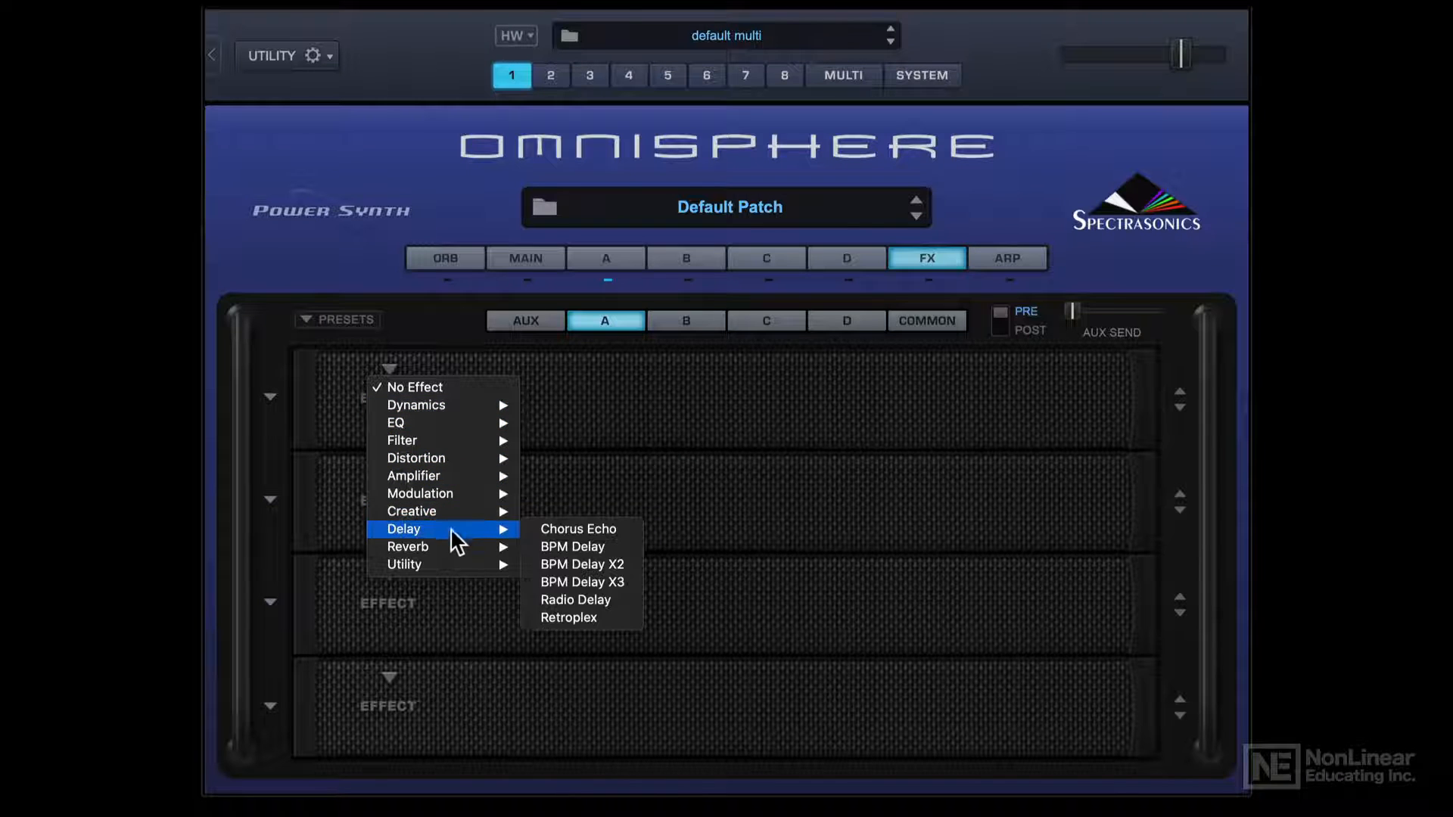
{"action": "mouse_move", "coordinate": [454, 545]}
{"action": "left_click", "coordinate": [559, 549]}
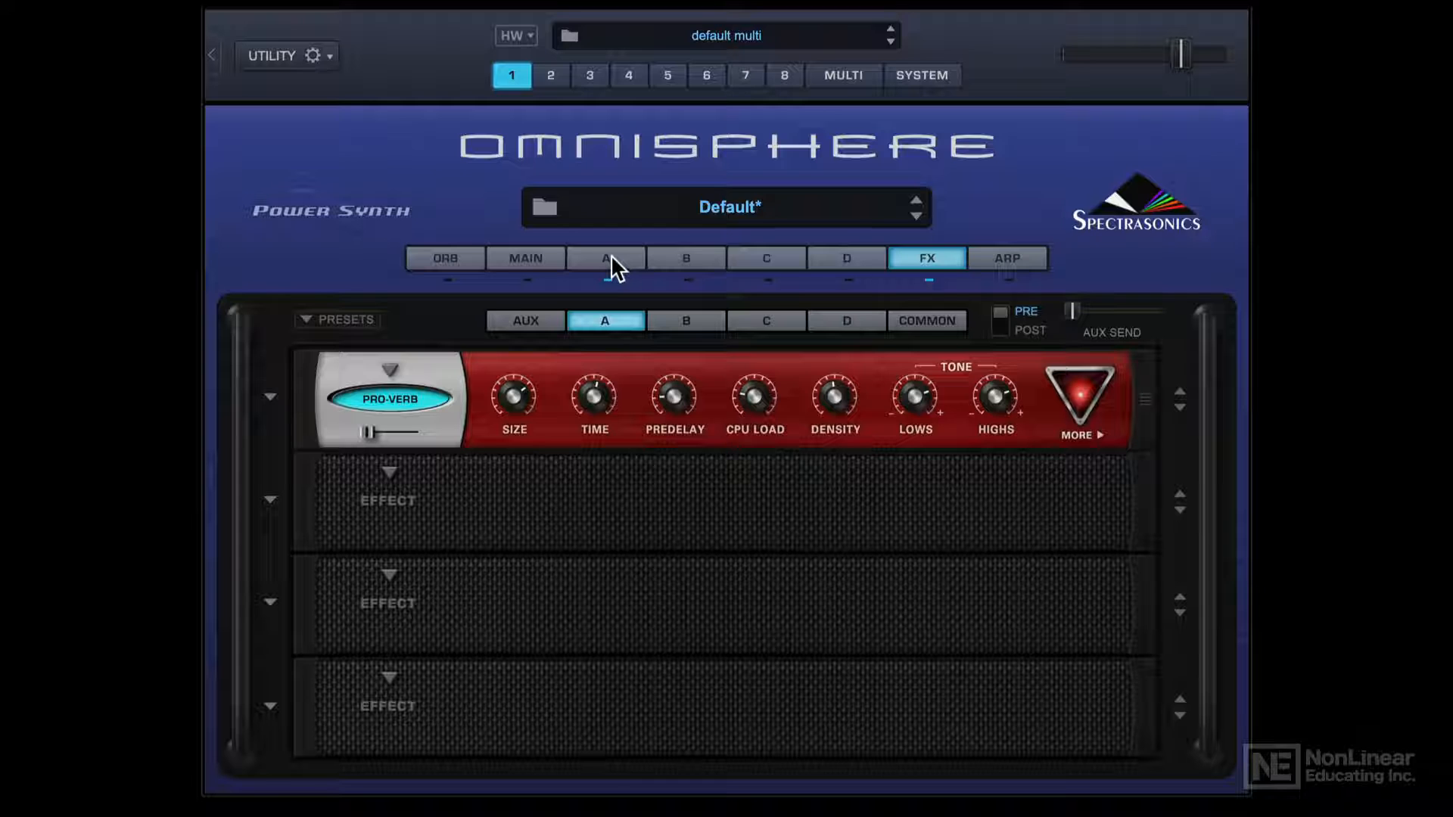
- Turn on layer B and change its oscillator waveform to Minimoog TriSaw
{"action": "left_click", "coordinate": [684, 261]}
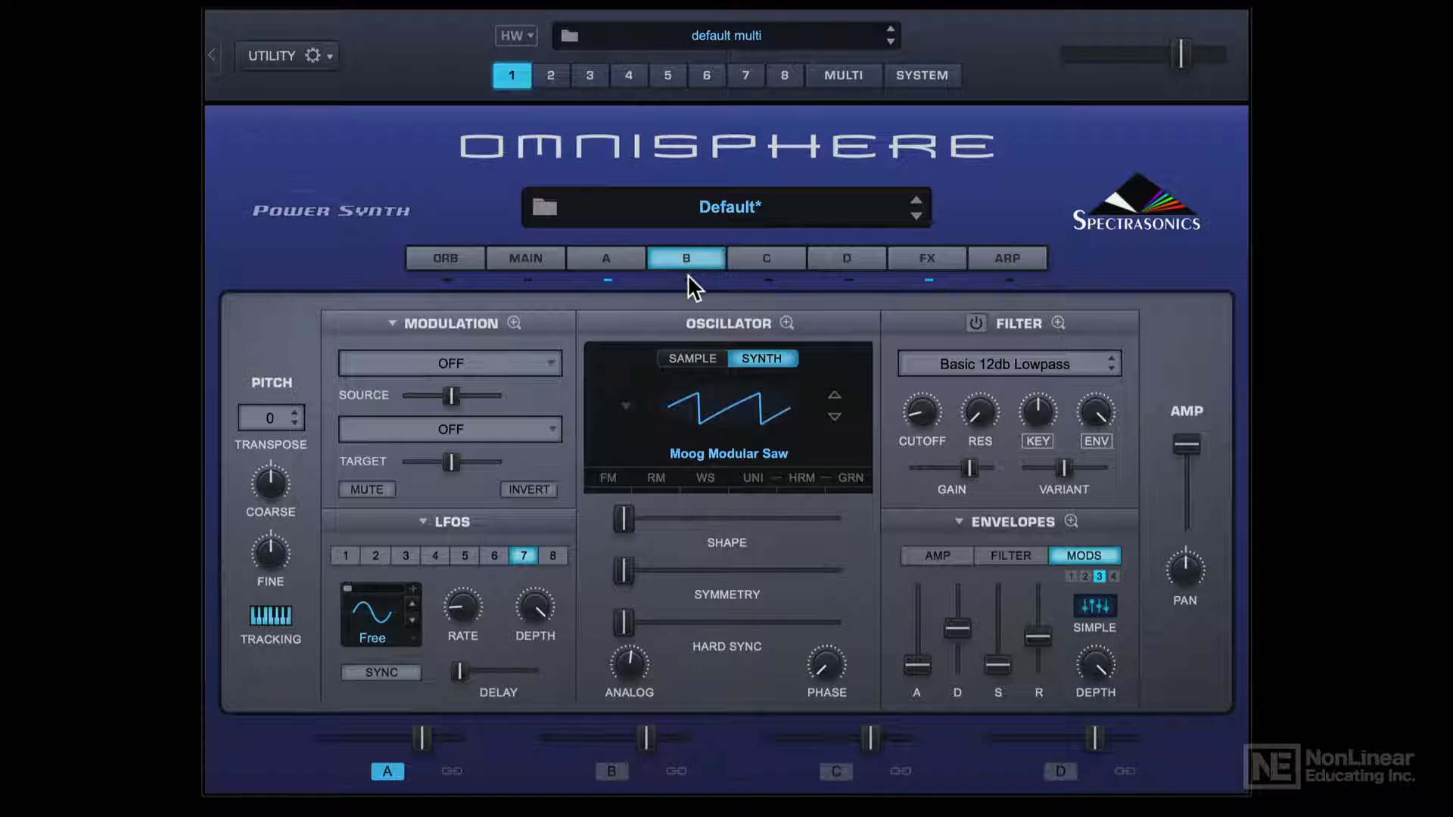
{"action": "left_click", "coordinate": [835, 395]}
{"action": "left_click", "coordinate": [835, 395]}
{"action": "left_click", "coordinate": [834, 395]}
{"action": "left_click", "coordinate": [835, 395]}
{"action": "left_click", "coordinate": [836, 396]}
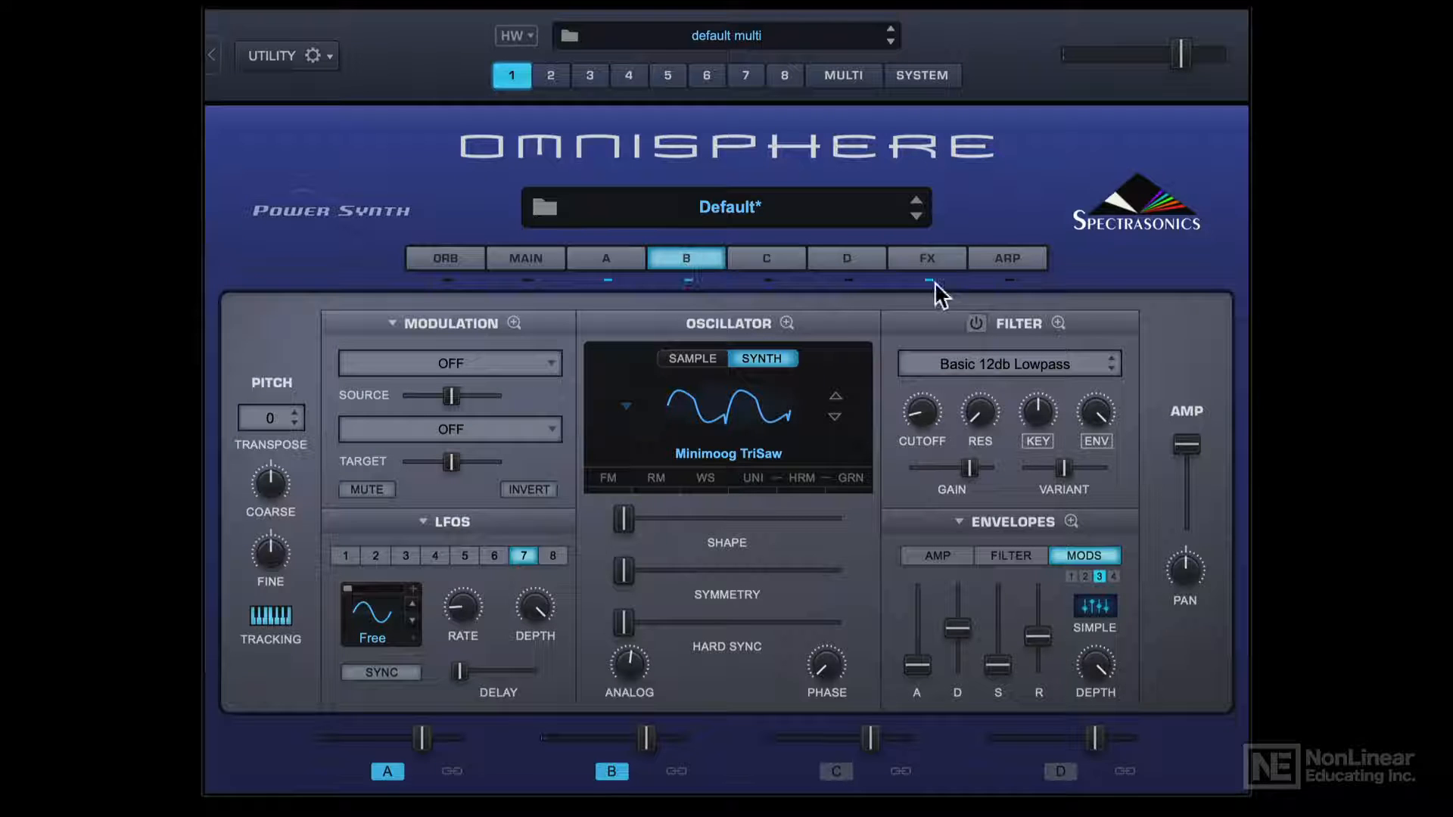
- Add a BPM Delay X2 to the first slot of layer B's effects rack
{"action": "left_click", "coordinate": [936, 261]}
{"action": "left_click", "coordinate": [686, 321]}
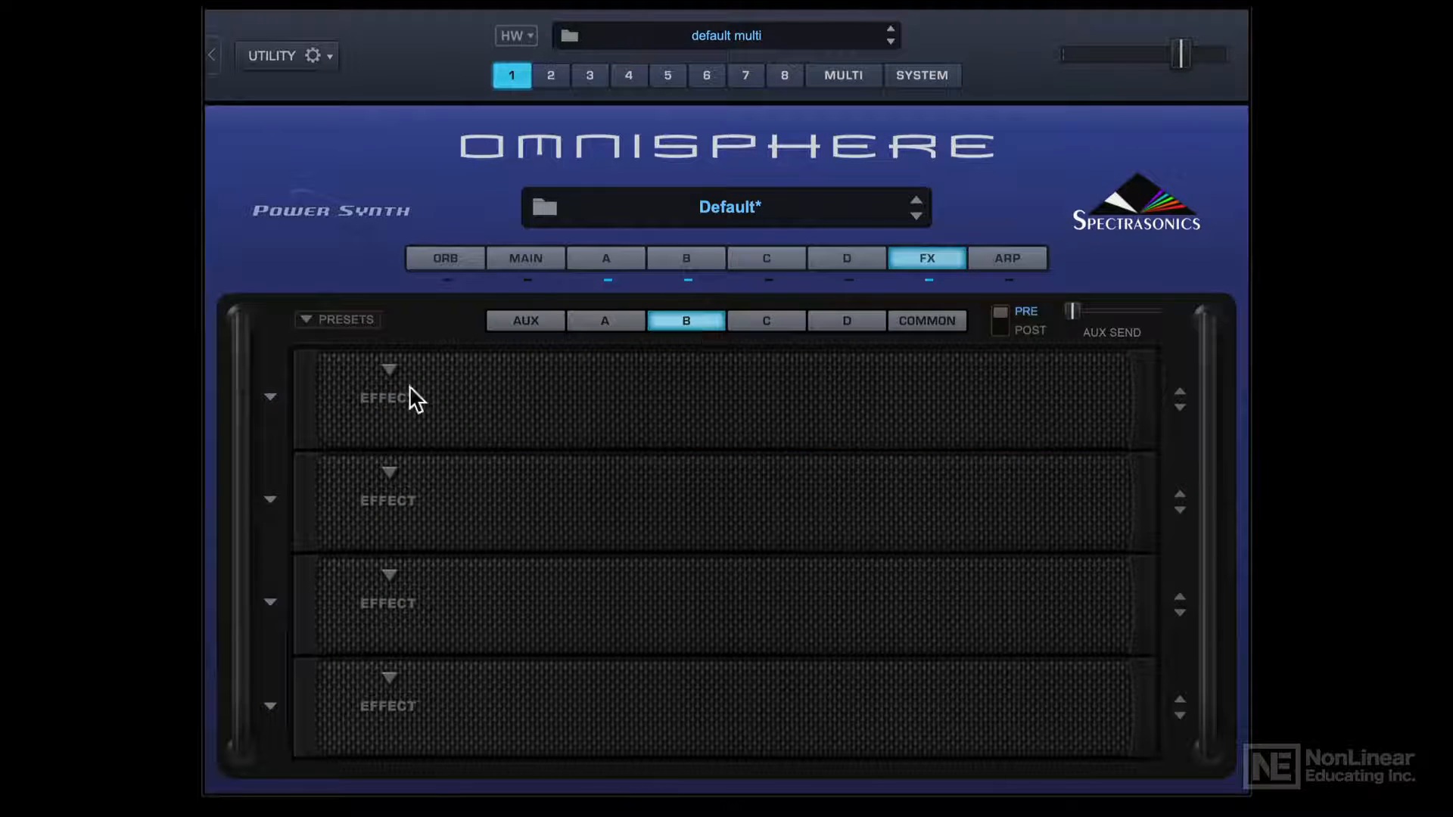
{"action": "left_click", "coordinate": [390, 370]}
{"action": "mouse_move", "coordinate": [499, 529]}
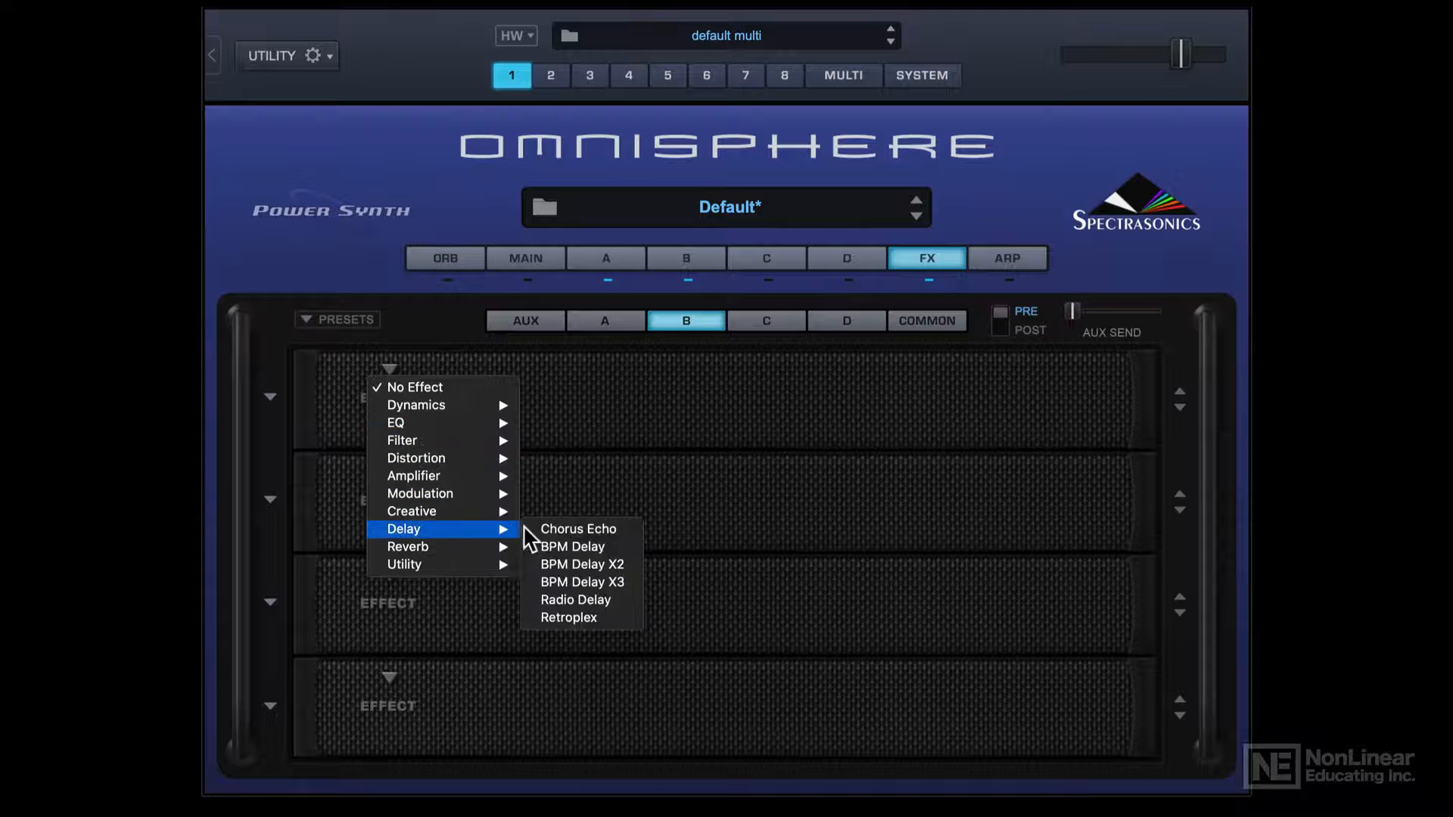
{"action": "left_click", "coordinate": [590, 564]}
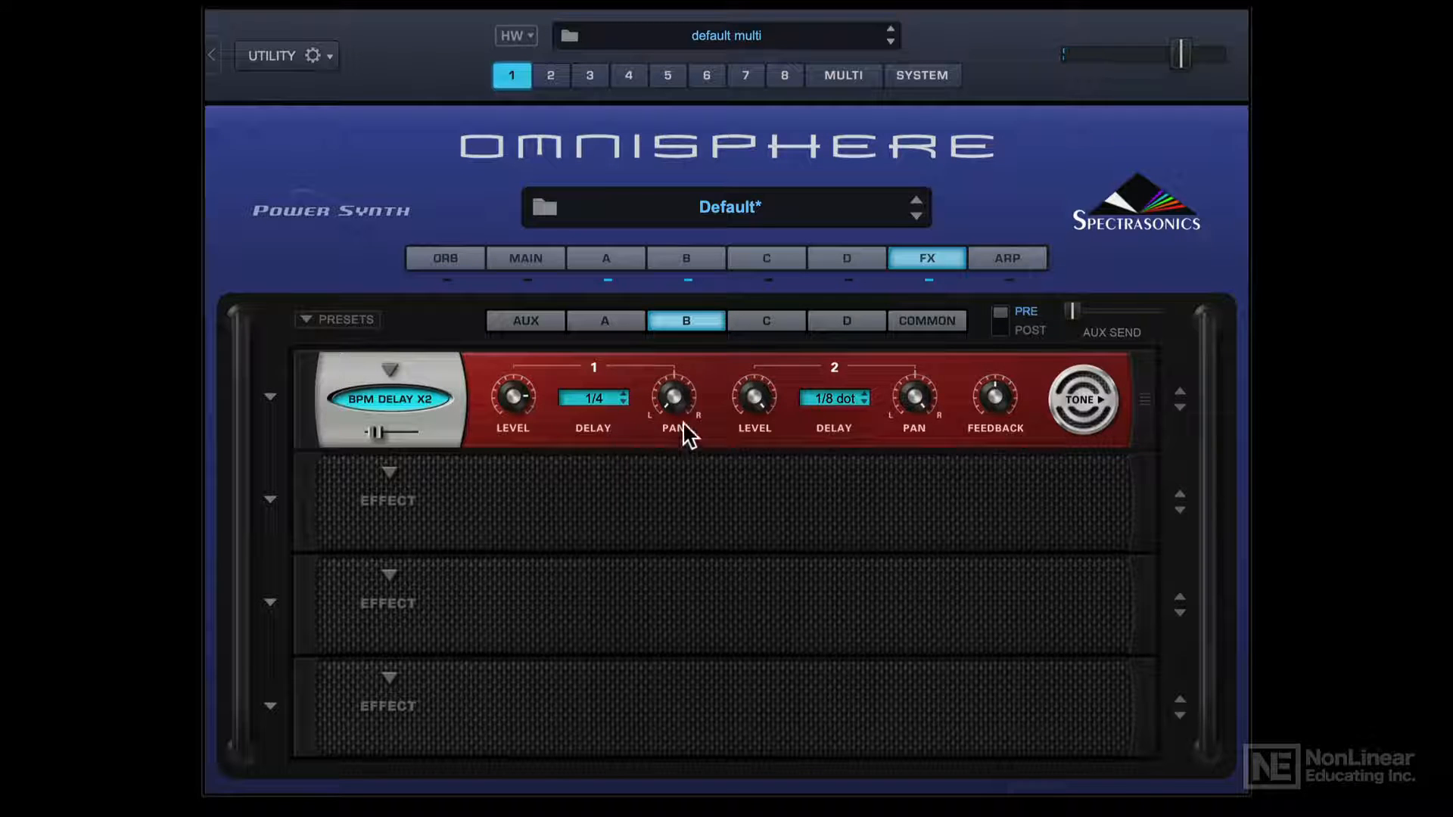
- Review layers B and A, and compare the effects racks of layers C, B and A
{"action": "left_click", "coordinate": [685, 259]}
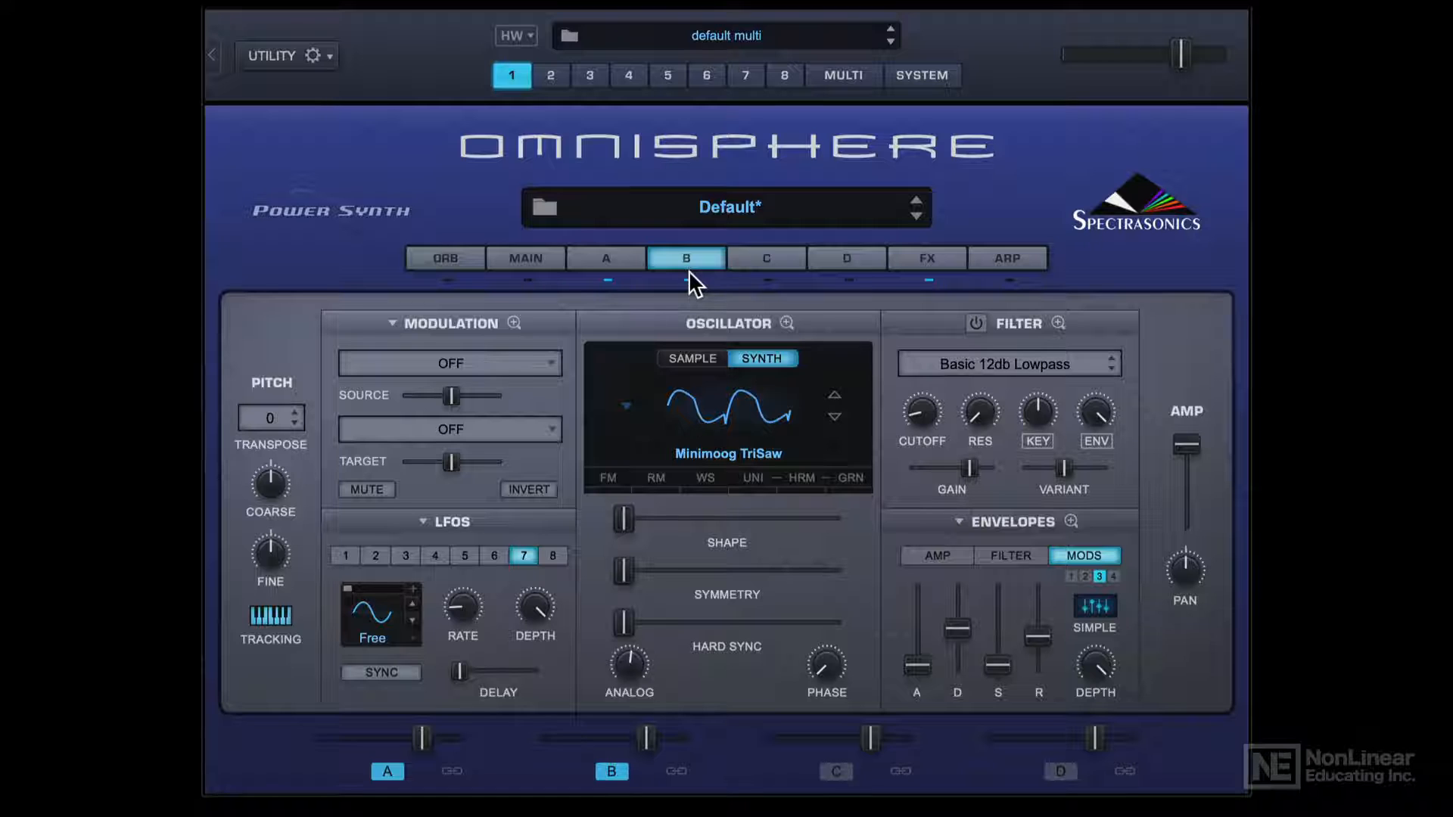
{"action": "left_click", "coordinate": [606, 258]}
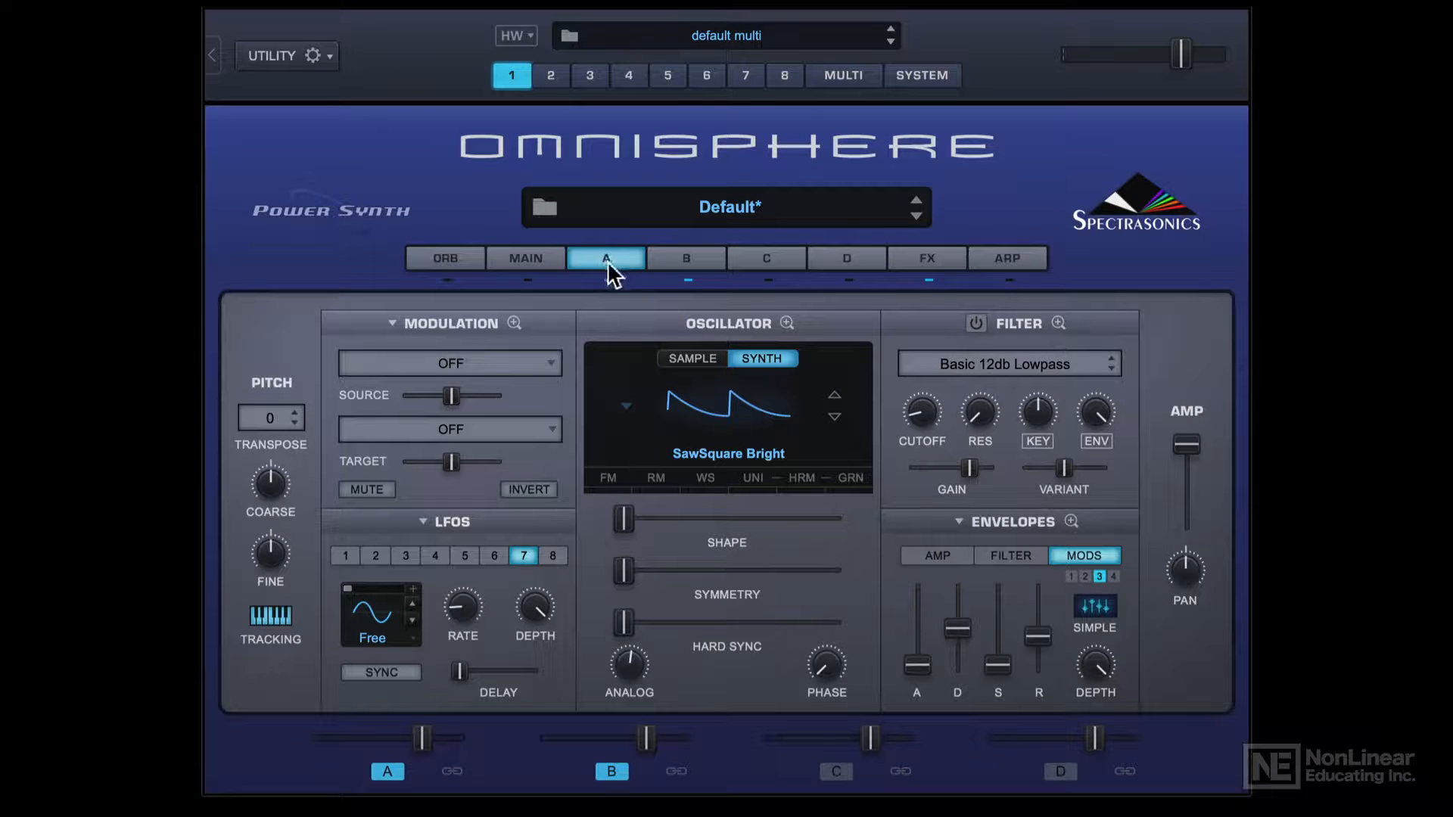
{"action": "left_click", "coordinate": [896, 257]}
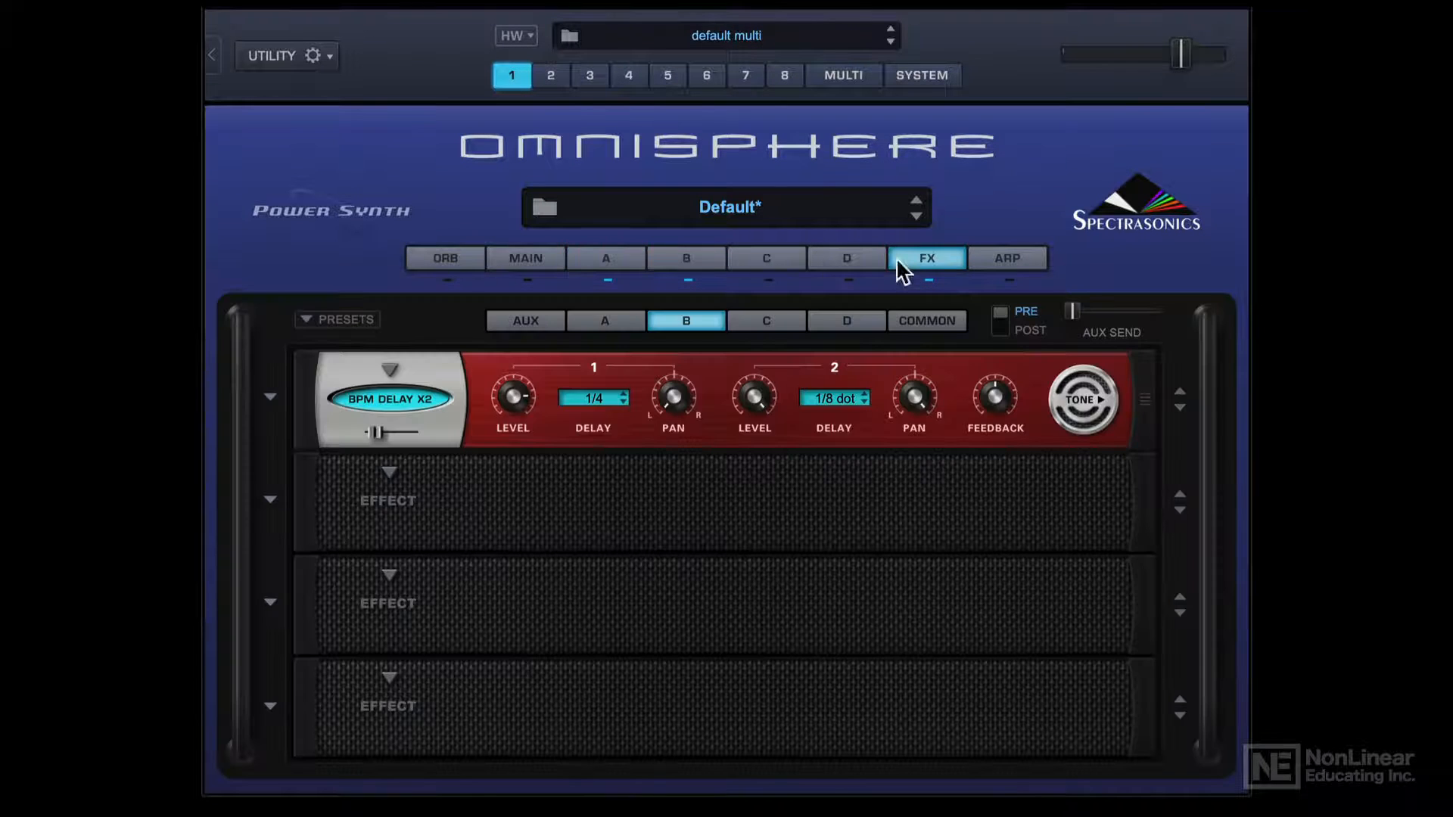
{"action": "left_click", "coordinate": [765, 324]}
{"action": "left_click", "coordinate": [681, 321]}
{"action": "left_click", "coordinate": [615, 324]}
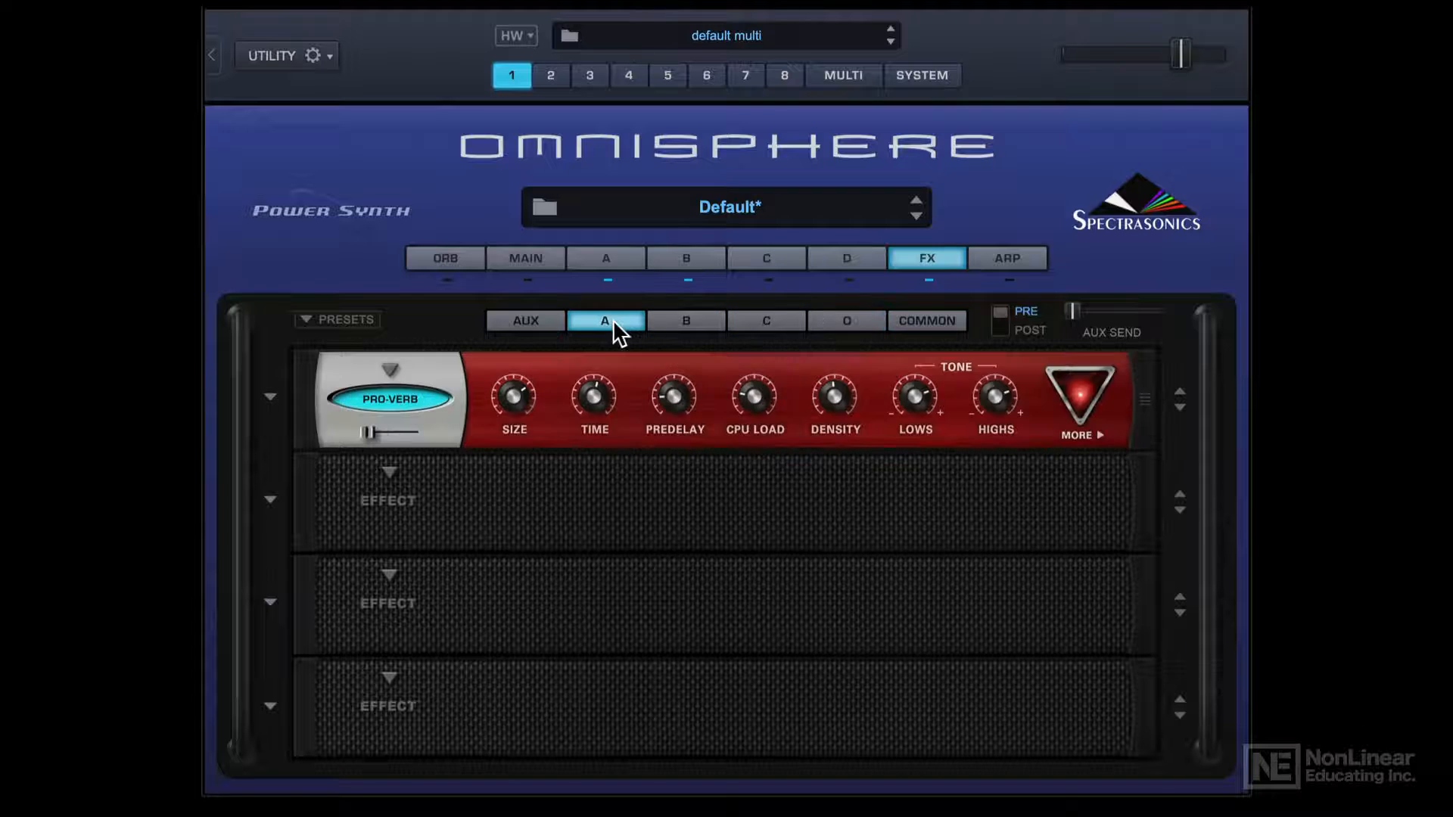
- Add a Wah-Wah filter to the first slot of the Common effects rack
{"action": "left_click", "coordinate": [918, 325]}
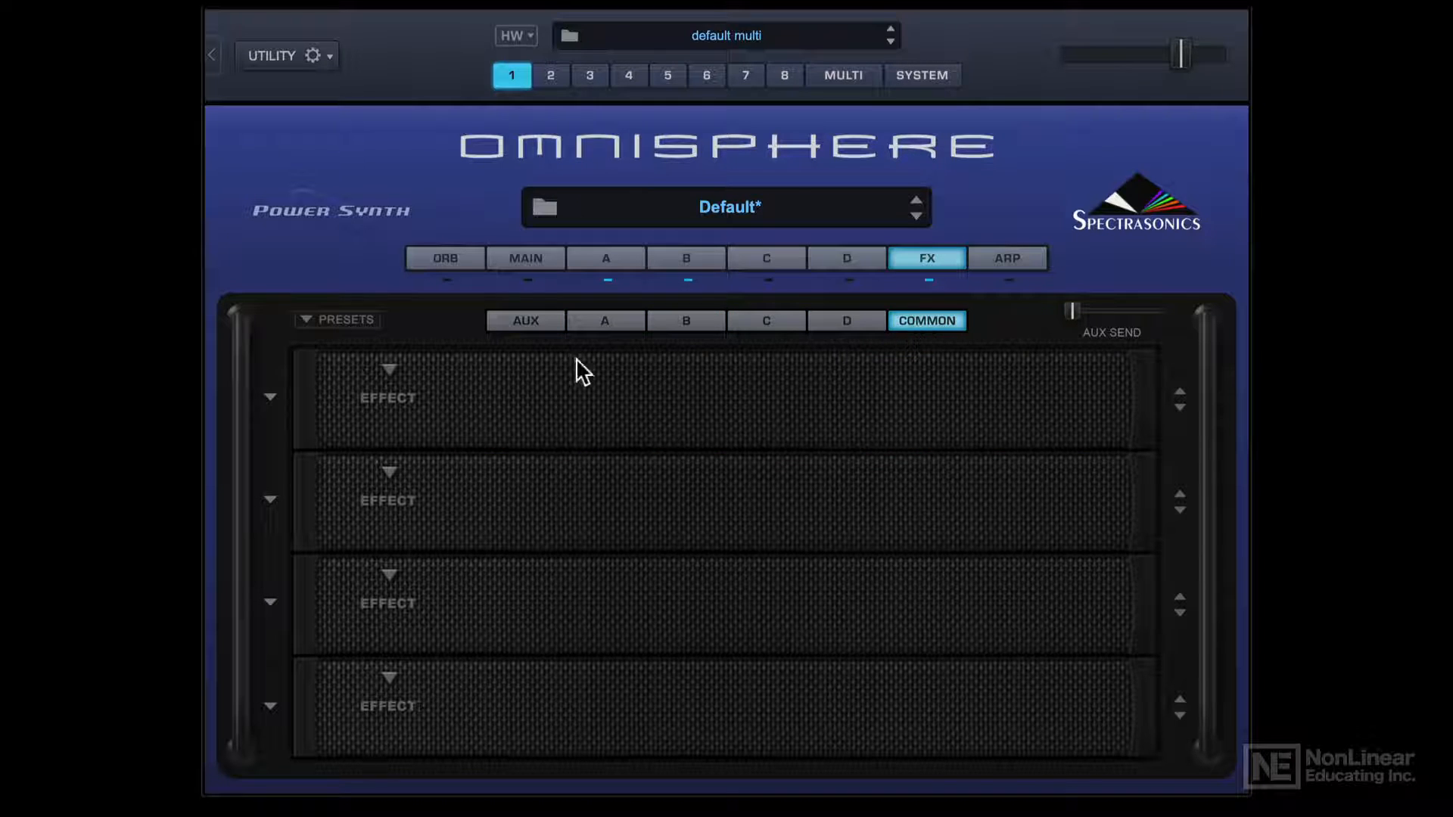
{"action": "left_click", "coordinate": [389, 369]}
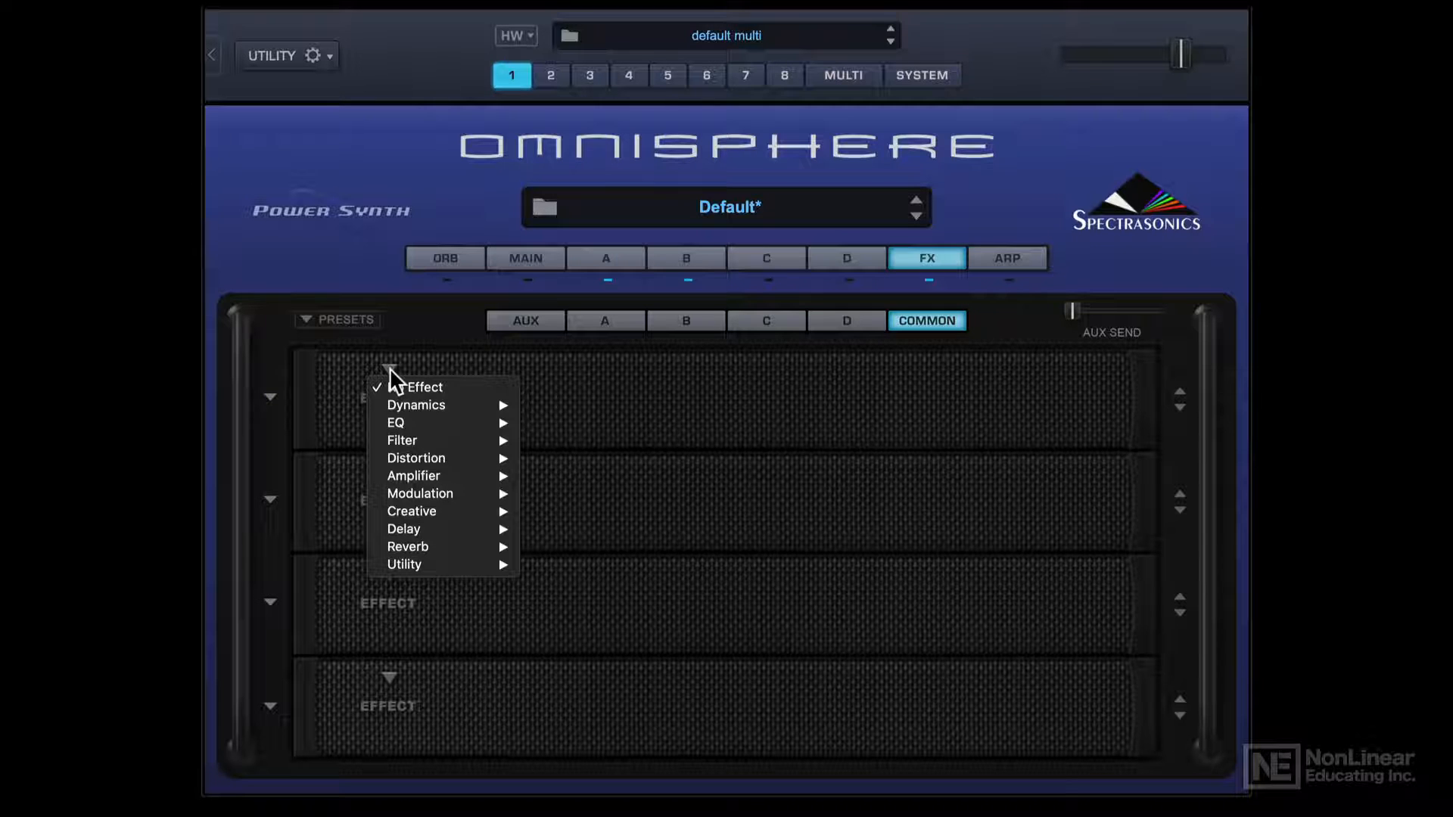
{"action": "mouse_move", "coordinate": [447, 439]}
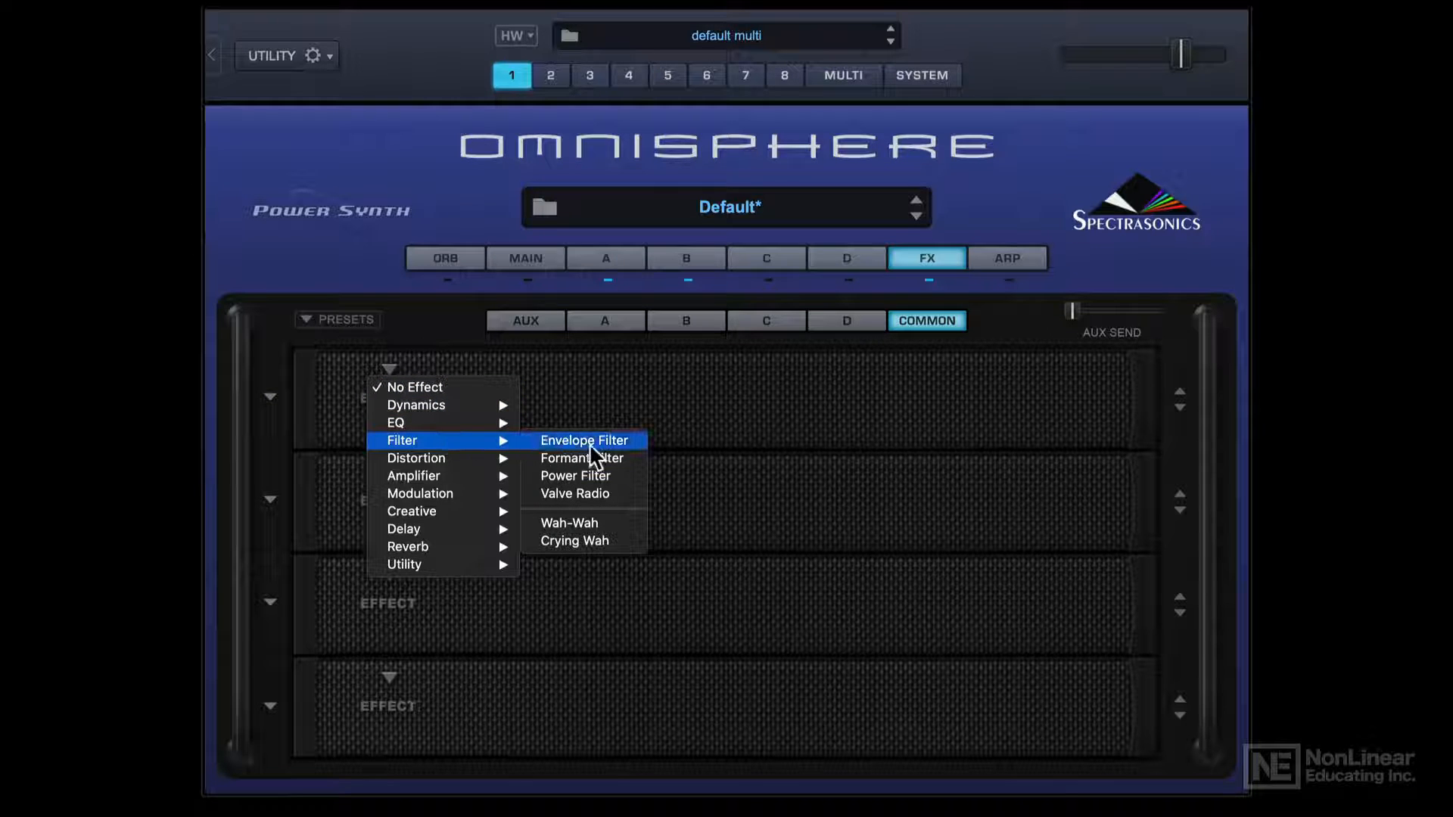
{"action": "left_click", "coordinate": [594, 520]}
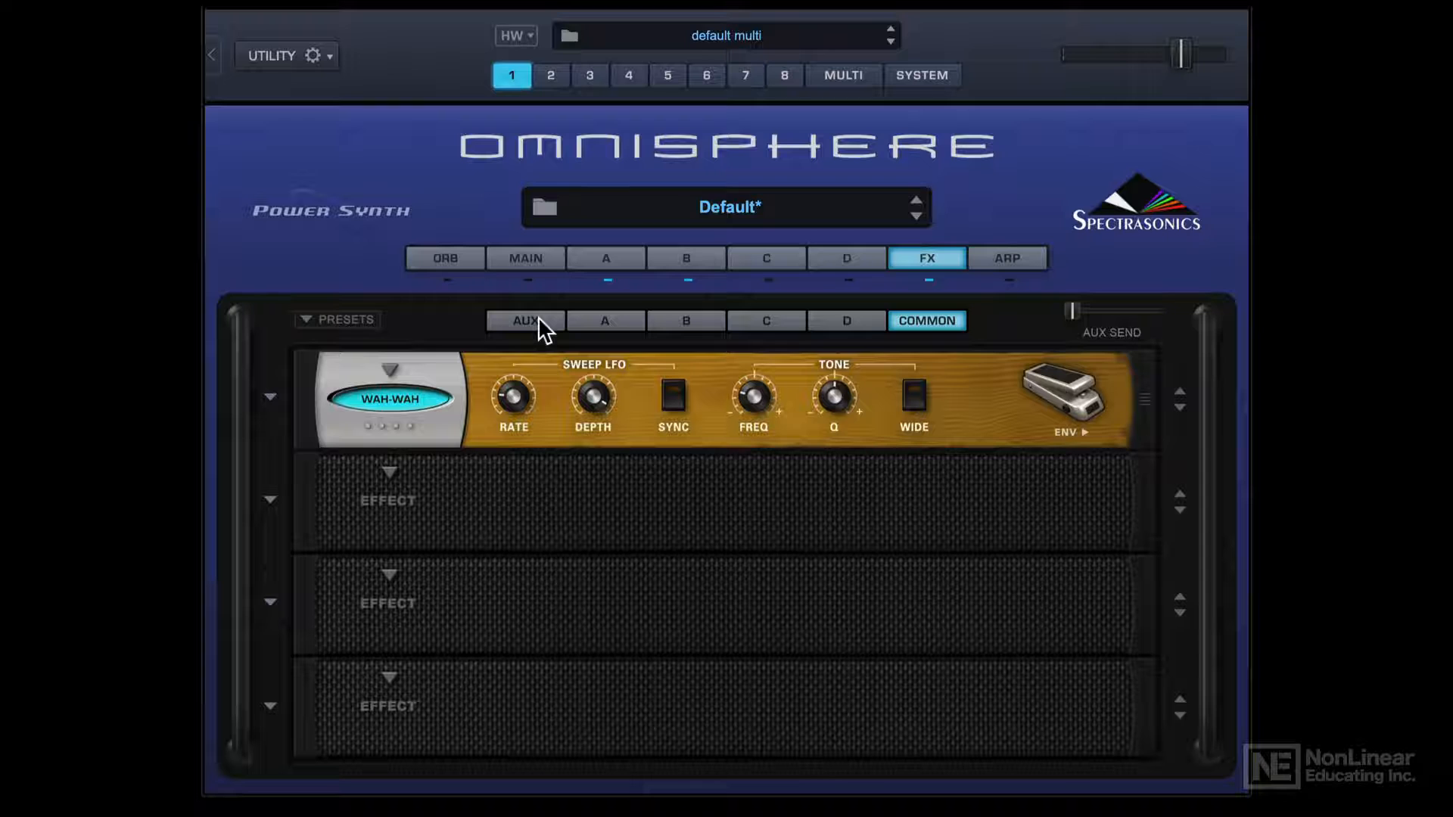
- Replace the Pro-Verb in layer A's effects rack with the Analog Chorus modulation effect
{"action": "left_click", "coordinate": [616, 325]}
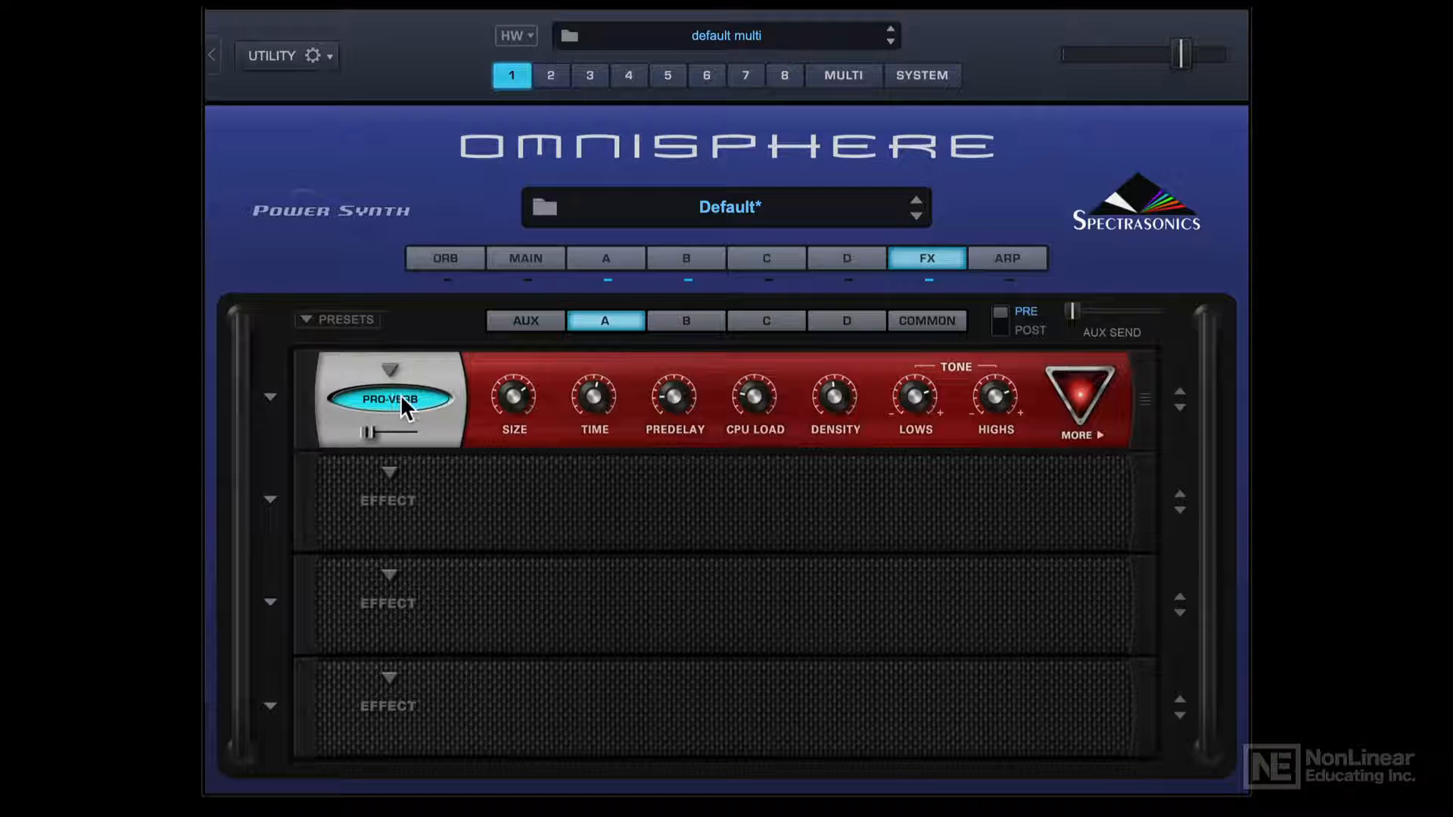
{"action": "left_click", "coordinate": [389, 371]}
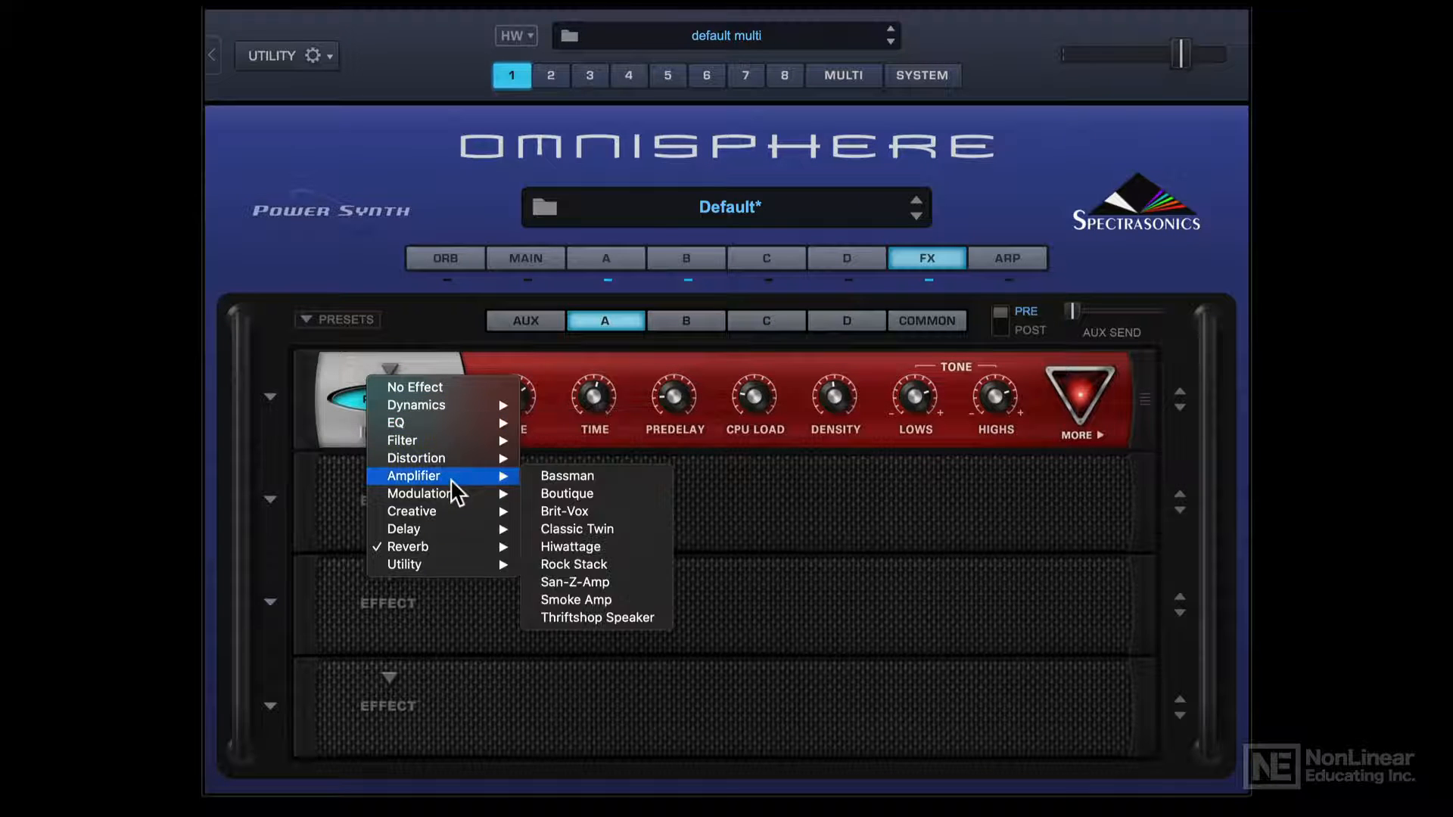
{"action": "mouse_move", "coordinate": [468, 520]}
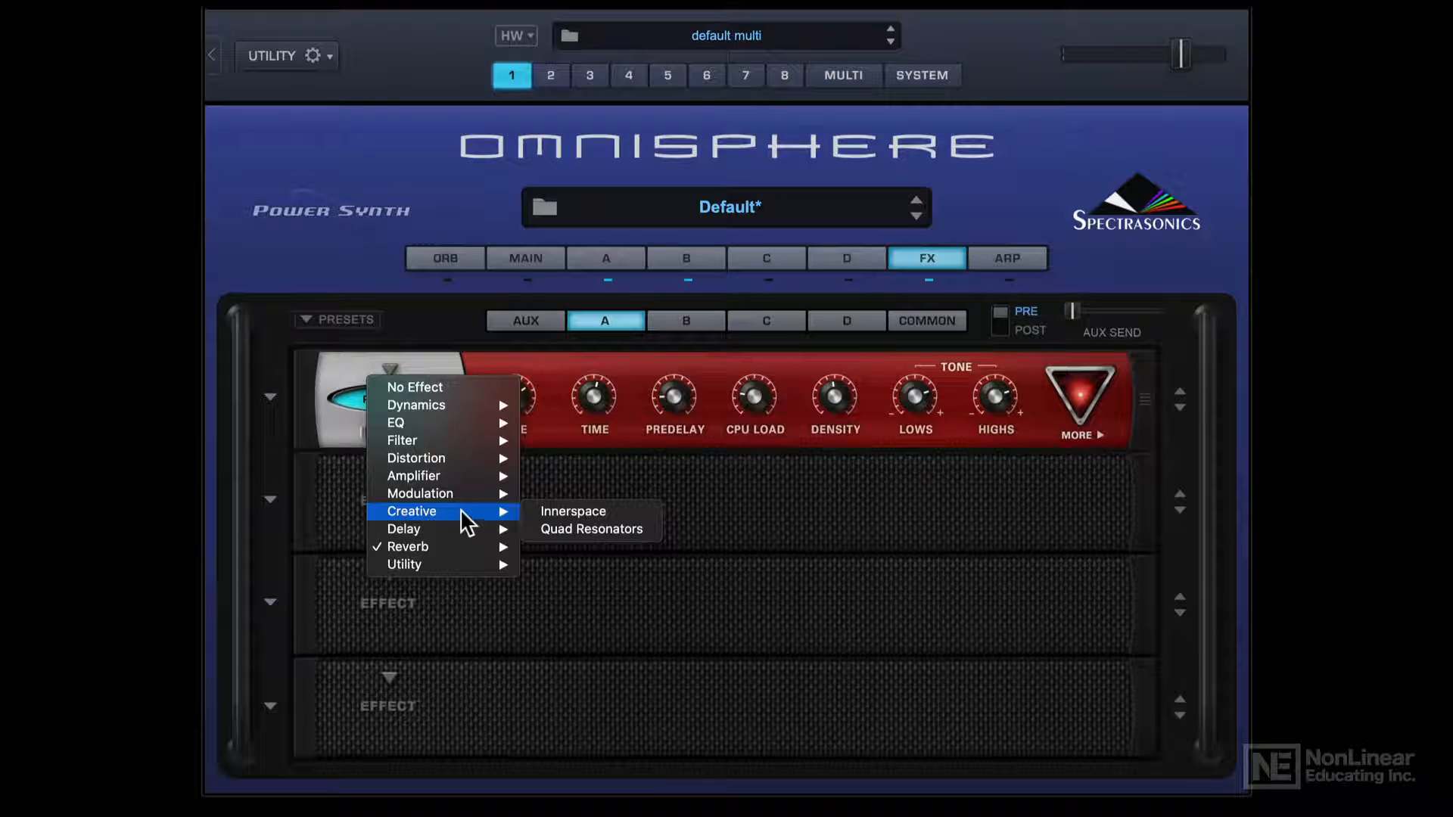
{"action": "mouse_move", "coordinate": [458, 497]}
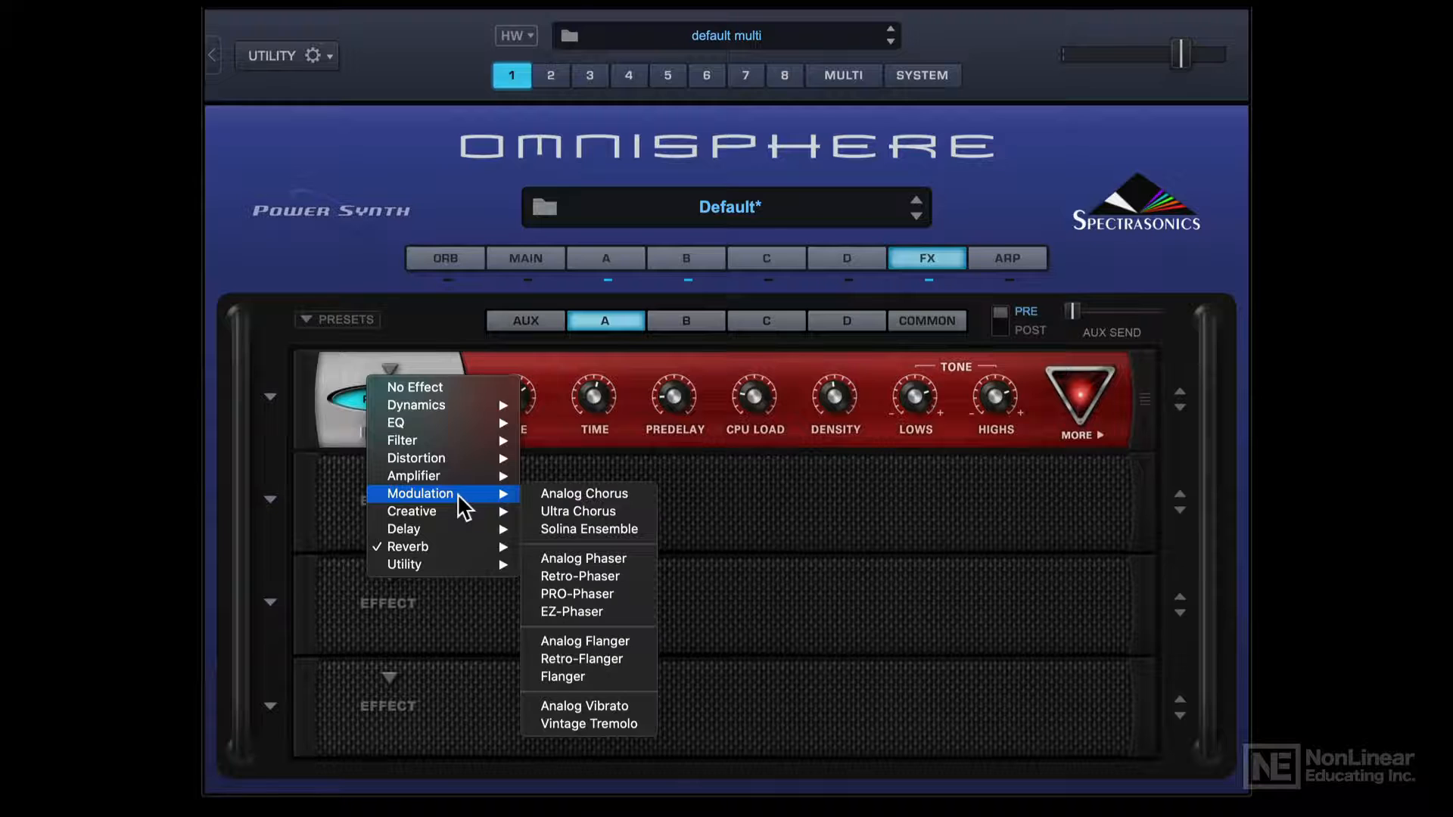
{"action": "left_click", "coordinate": [598, 493]}
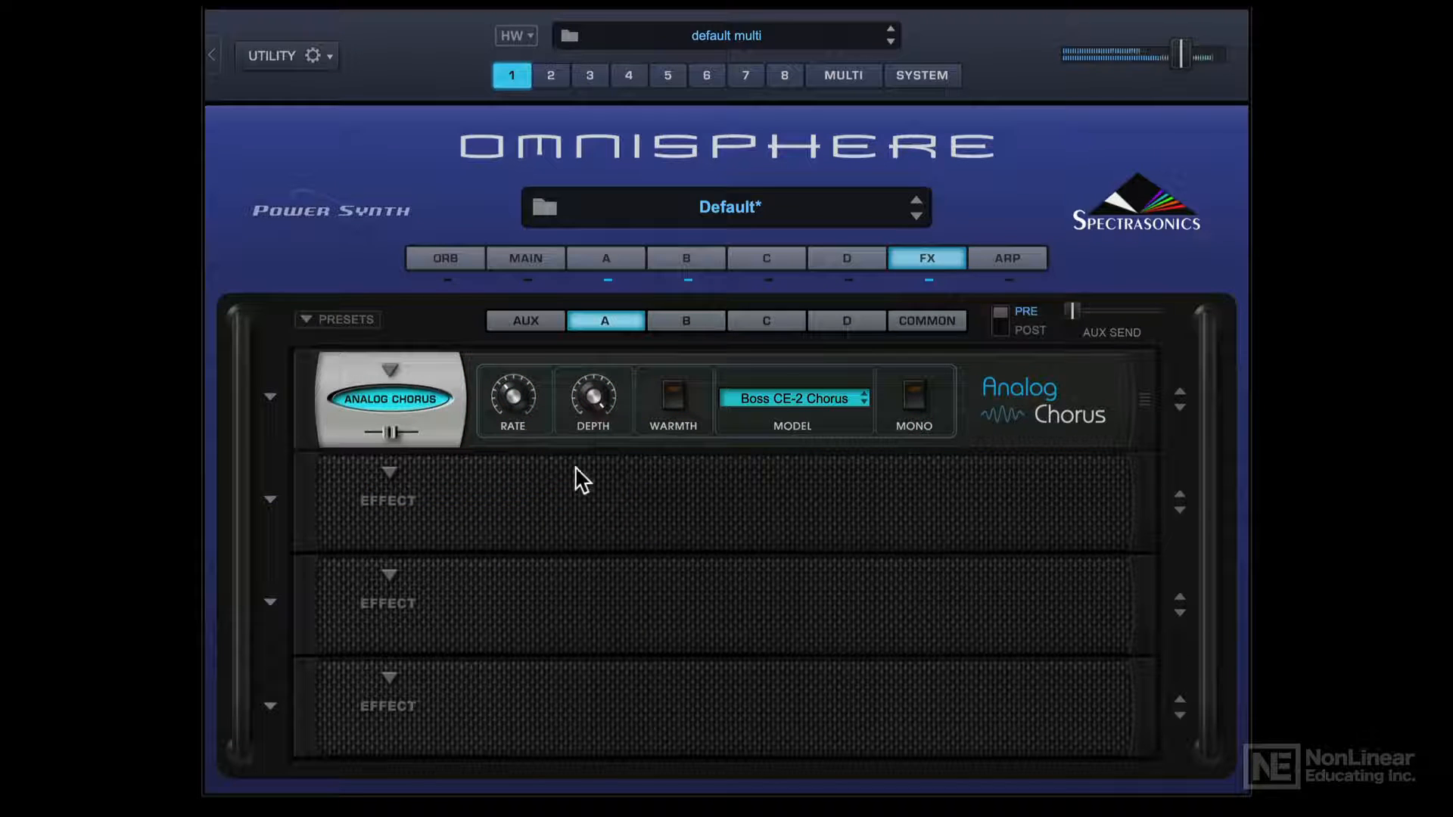
- Check layer B's effects rack and add a Pro-Verb reverb to the first slot of the Aux rack
{"action": "left_click", "coordinate": [681, 320]}
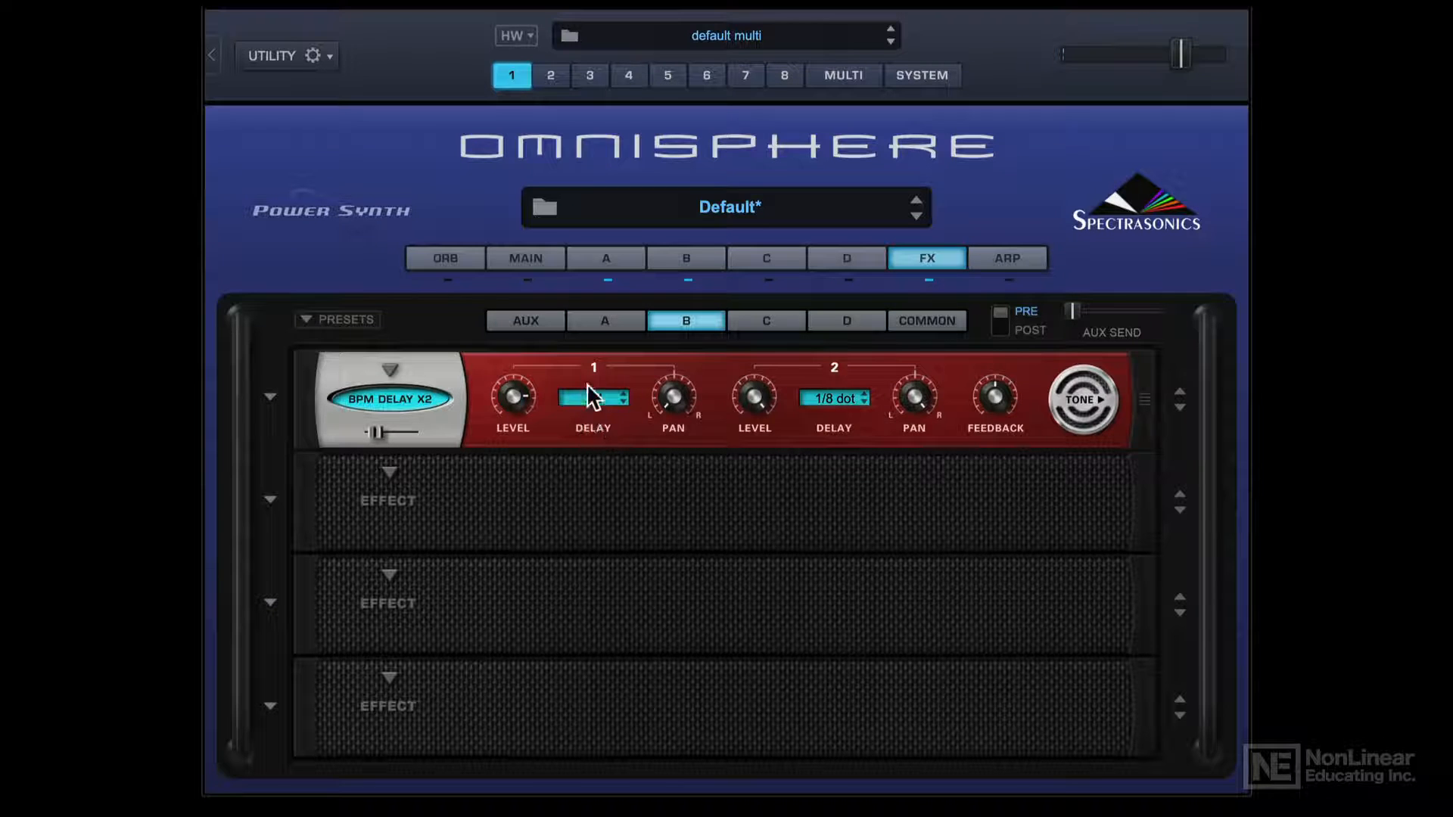
{"action": "left_click", "coordinate": [541, 324]}
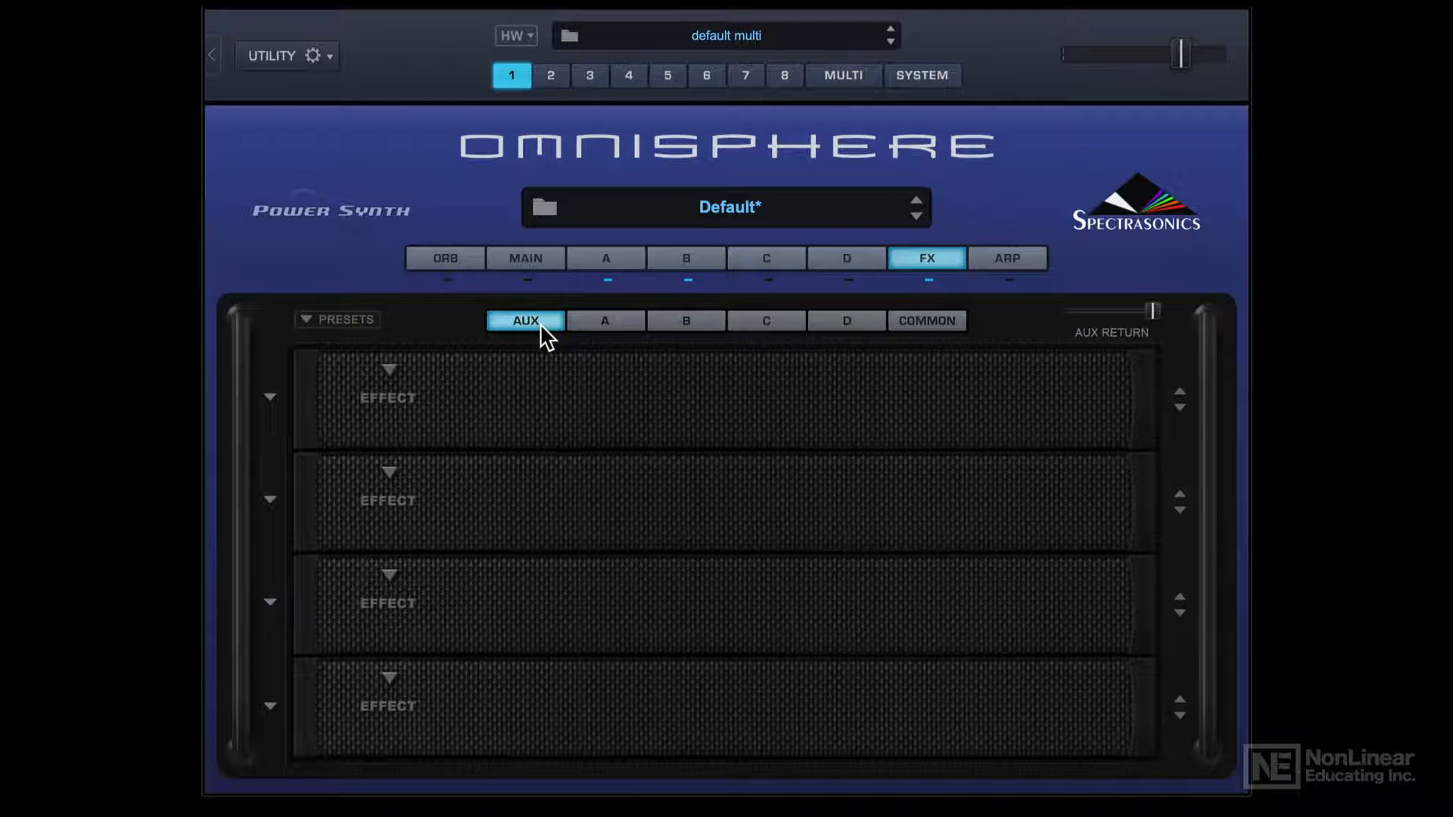
{"action": "left_click", "coordinate": [386, 378]}
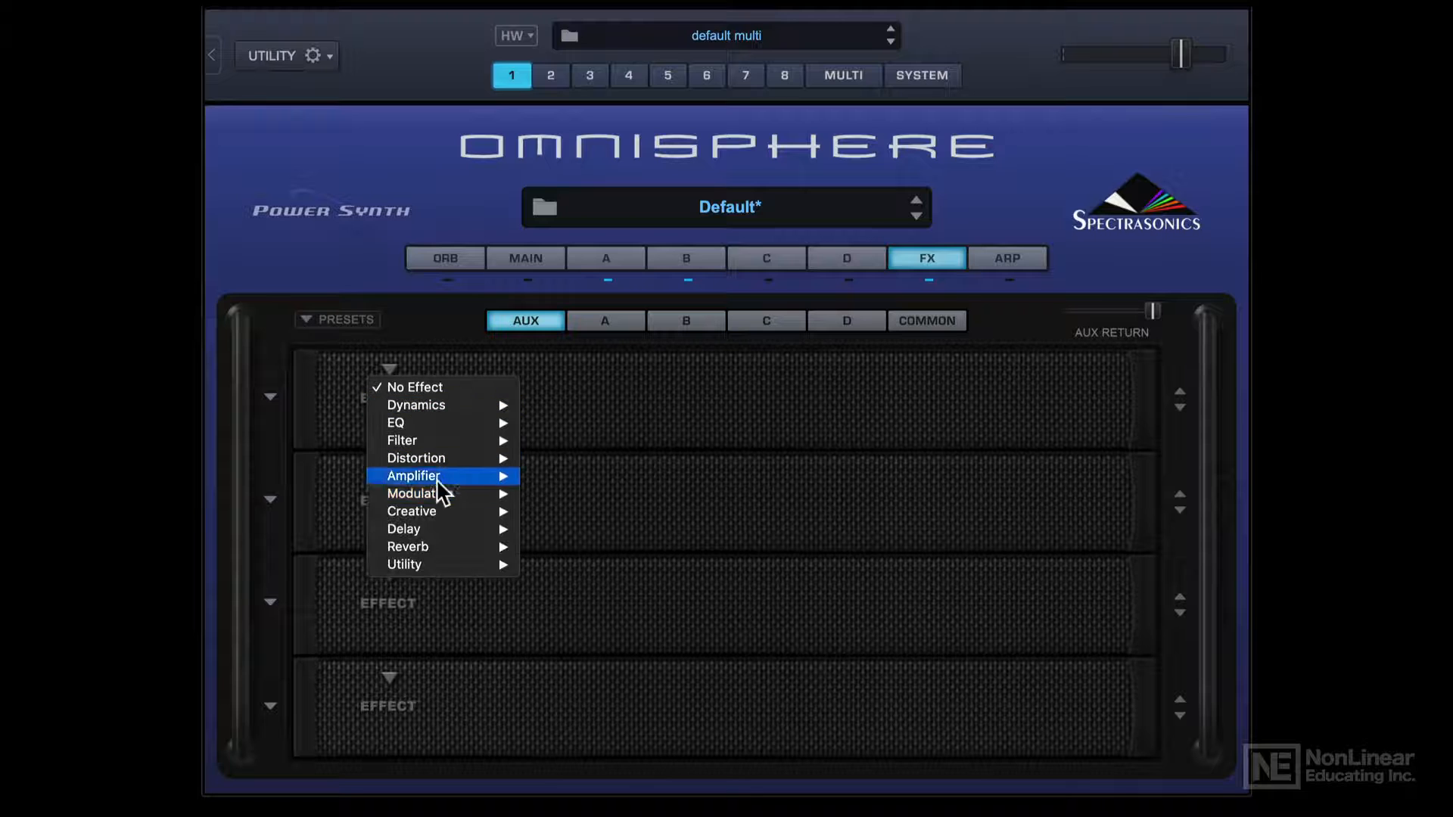
{"action": "mouse_move", "coordinate": [485, 546]}
{"action": "left_click", "coordinate": [560, 545]}
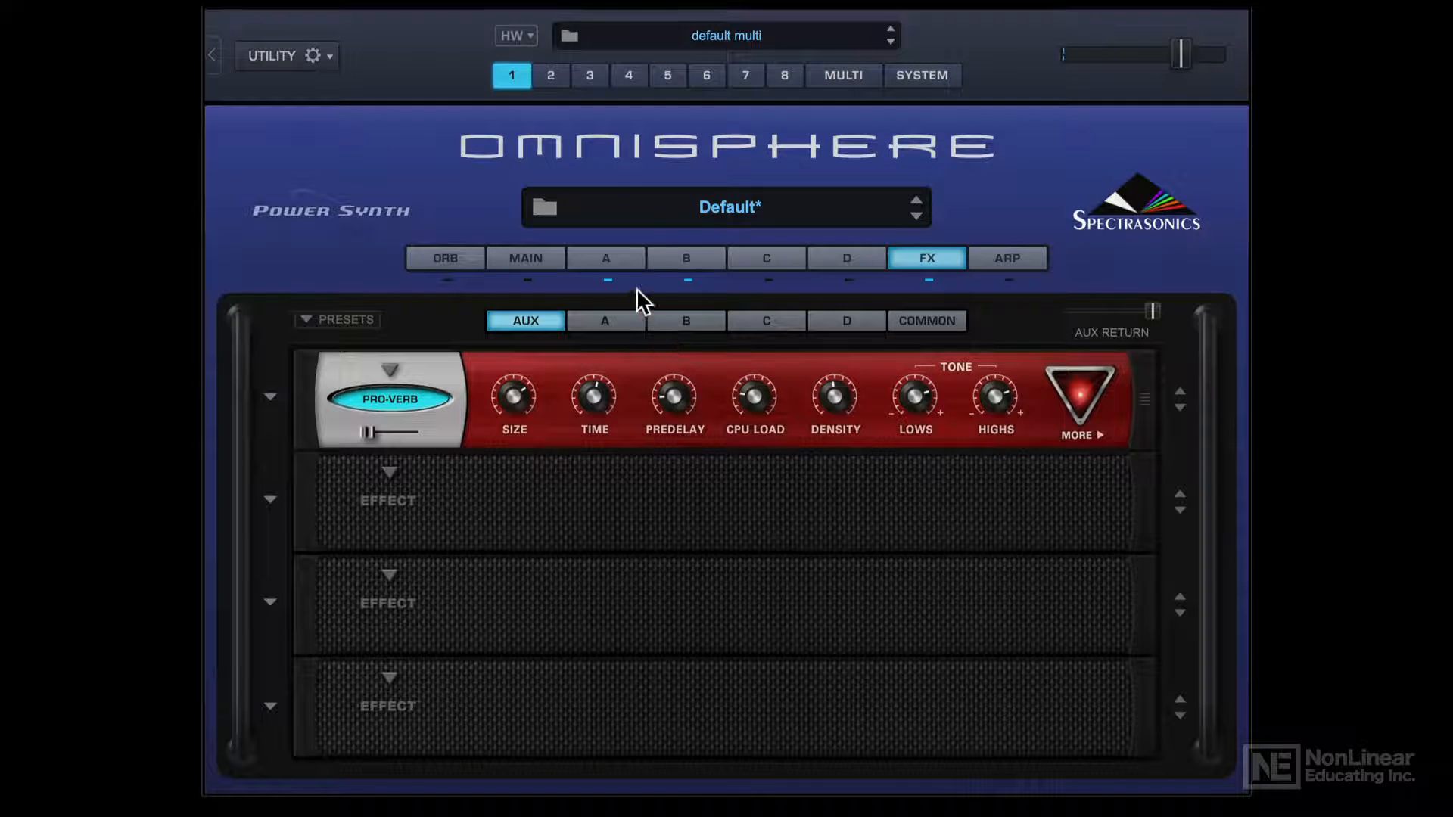
- Try out layer A's aux send level and leave it at its minimum
{"action": "left_click", "coordinate": [621, 327]}
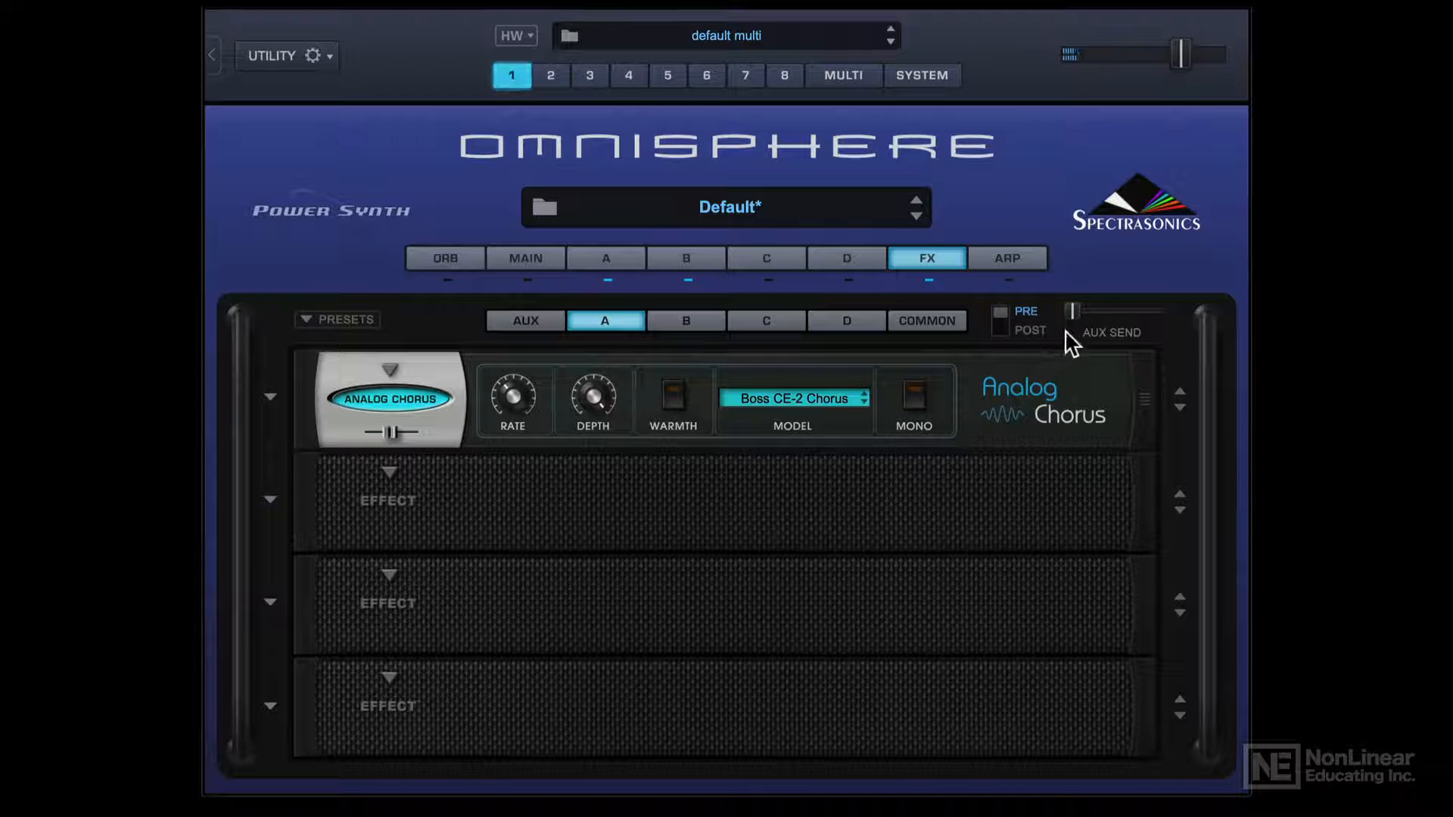
{"action": "mouse_move", "coordinate": [1073, 313]}
{"action": "left_mouse_down"}
{"action": "mouse_move", "coordinate": [1158, 319]}
{"action": "mouse_move", "coordinate": [1029, 318]}
{"action": "mouse_move", "coordinate": [1159, 313]}
{"action": "mouse_move", "coordinate": [1063, 315]}
{"action": "left_mouse_up"}
- Review the effects in the layer B, Aux, layer A and Common racks
{"action": "left_click", "coordinate": [687, 322]}
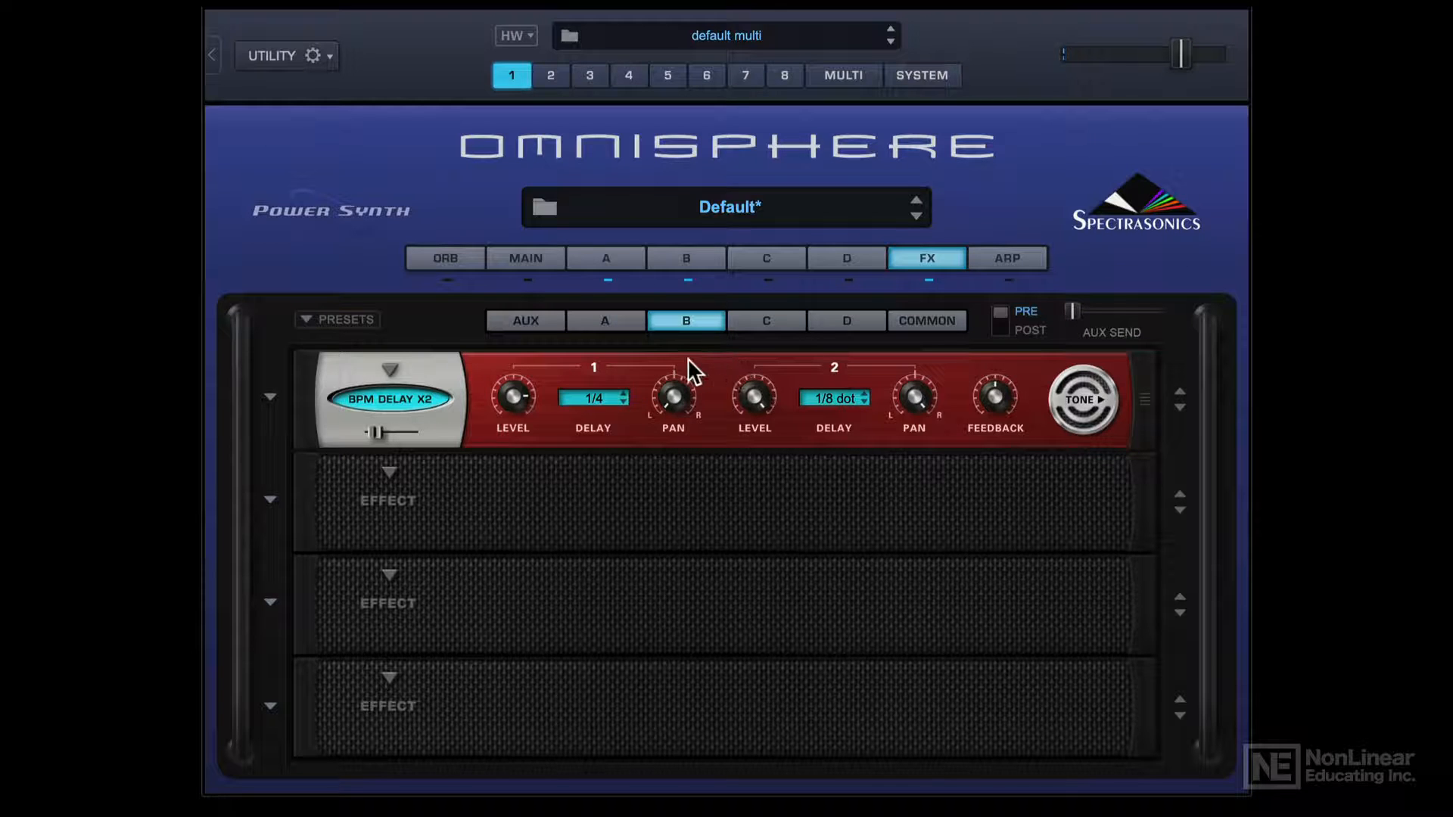
{"action": "left_click", "coordinate": [557, 320]}
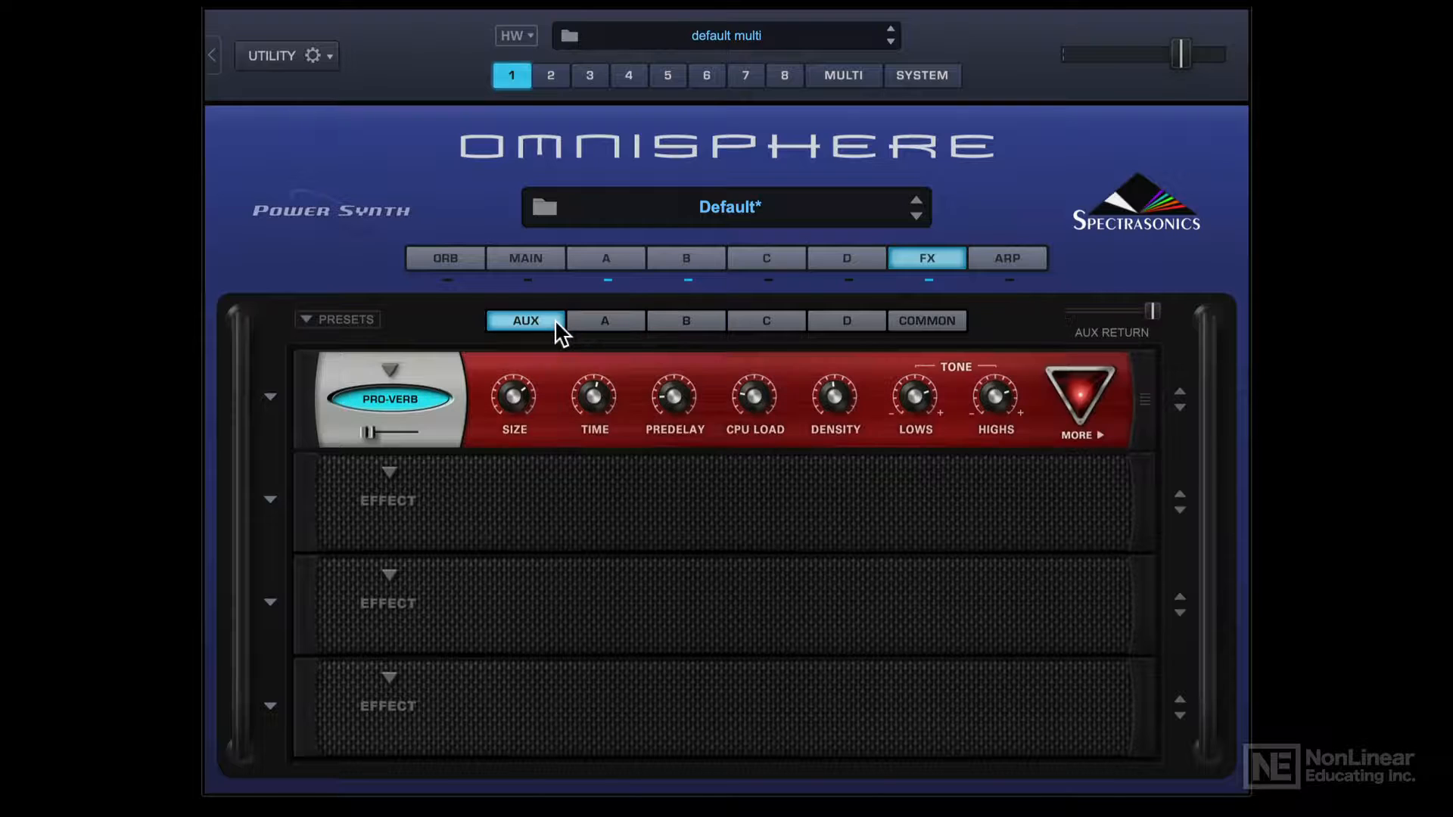
{"action": "left_click", "coordinate": [607, 321]}
{"action": "left_click", "coordinate": [680, 319]}
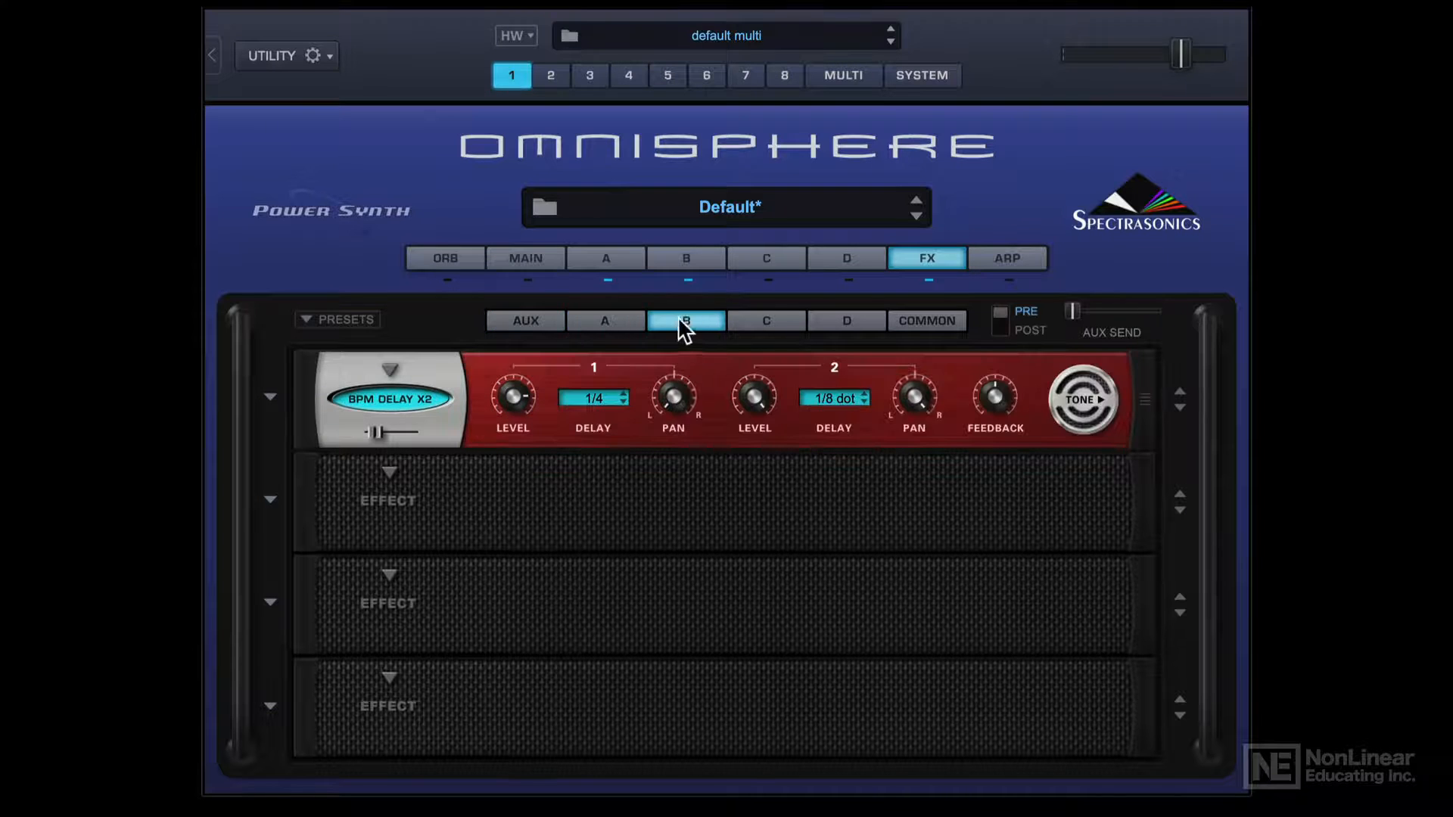
{"action": "left_click", "coordinate": [924, 320]}
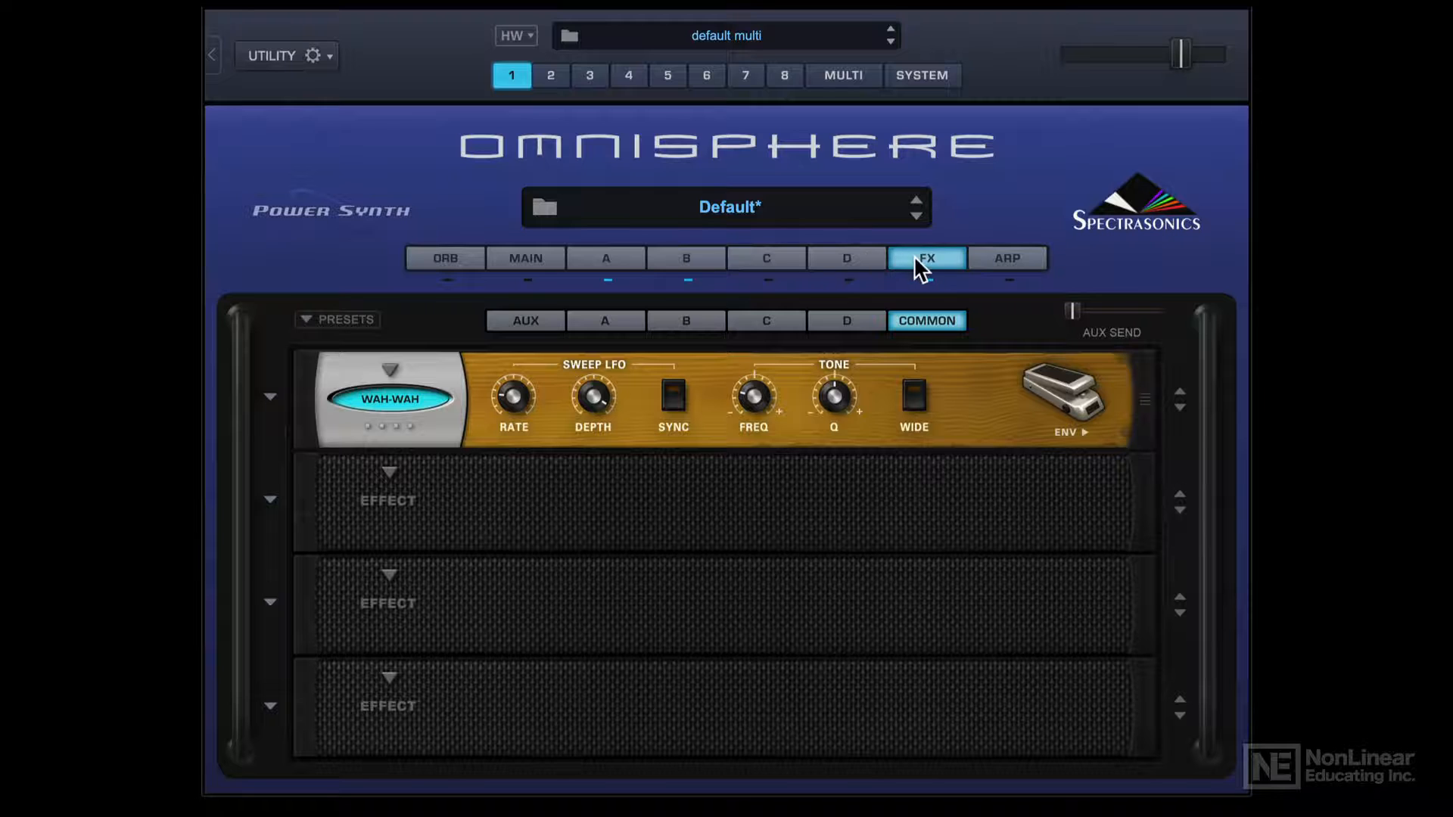
- Open the multi's mixer effects and show the Aux 1 rack
{"action": "left_click", "coordinate": [834, 71]}
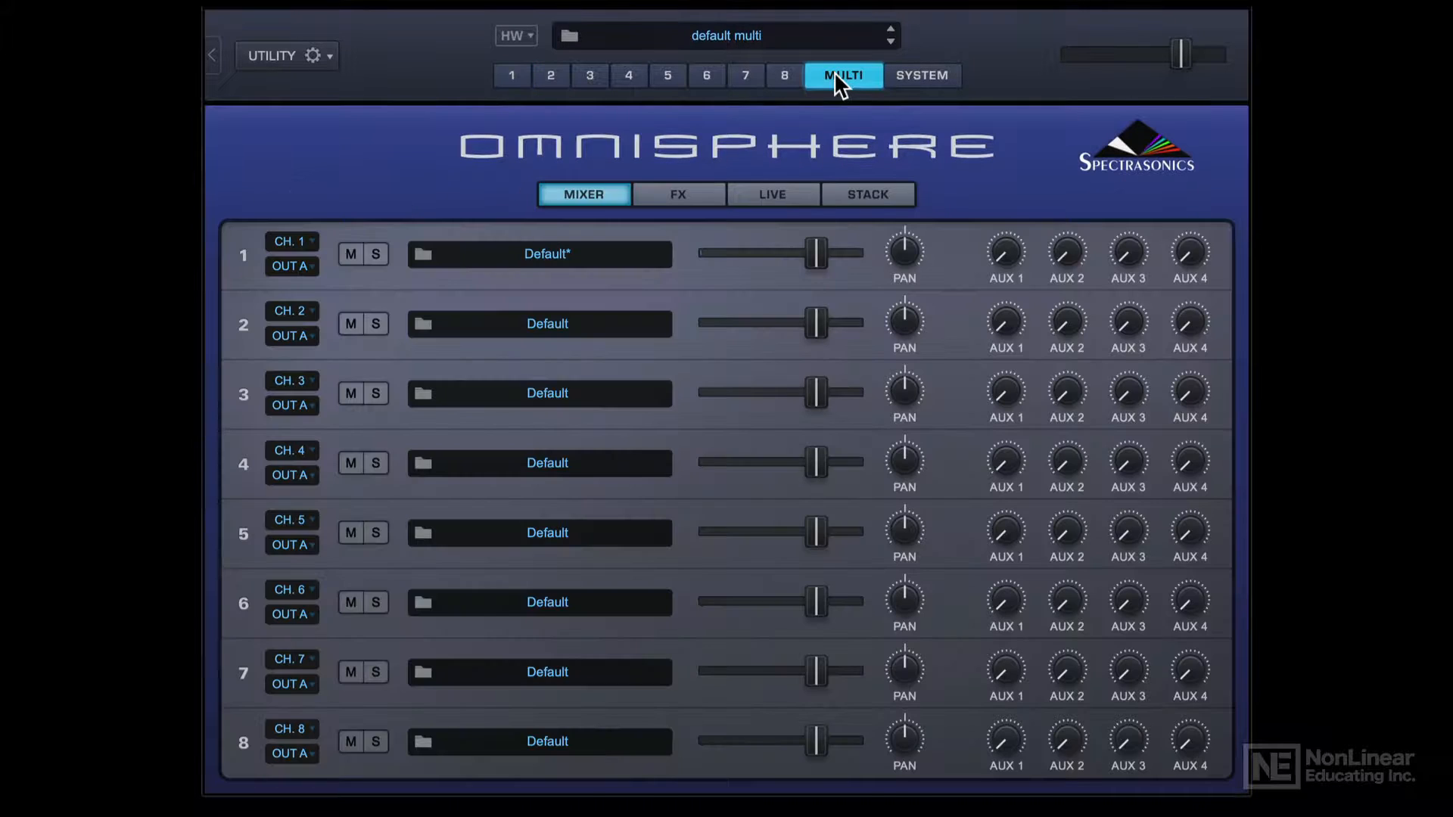
{"action": "left_click", "coordinate": [690, 187]}
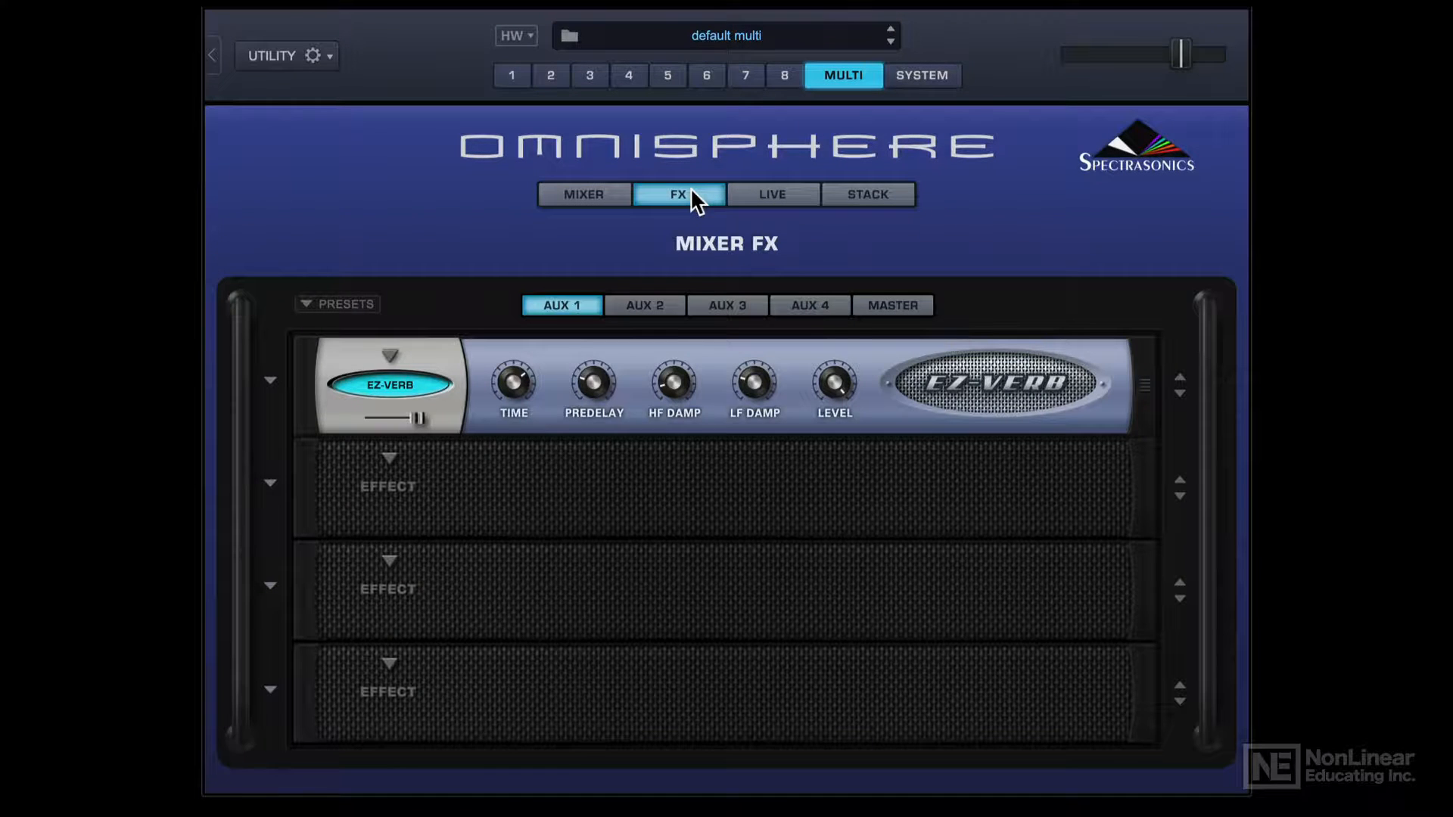
- Compare the multi's mixer with its Aux 1 effects rack and raise part 1's Aux 1 send to about 0.4
{"action": "left_click", "coordinate": [608, 189]}
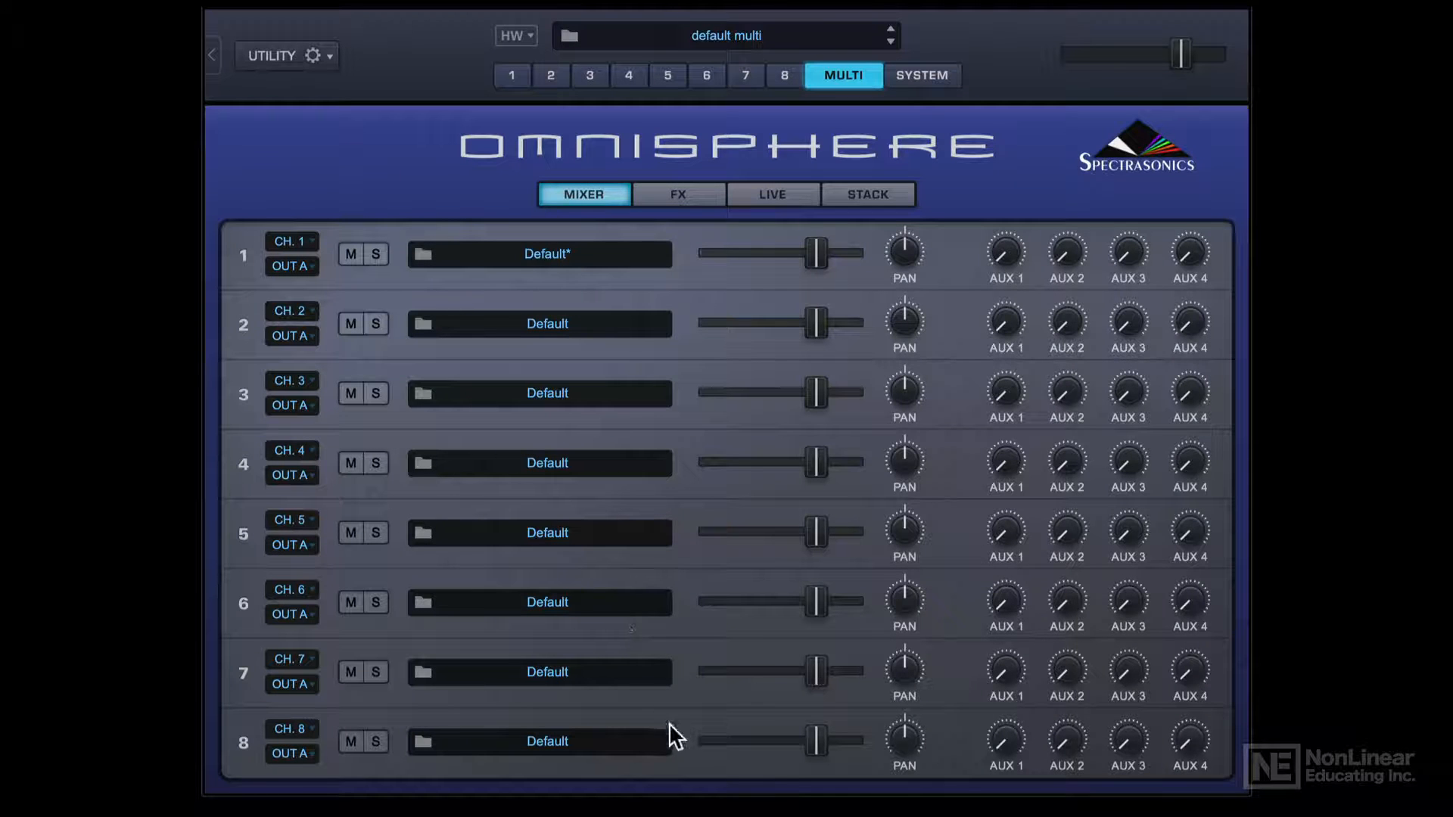
{"action": "left_click", "coordinate": [673, 199]}
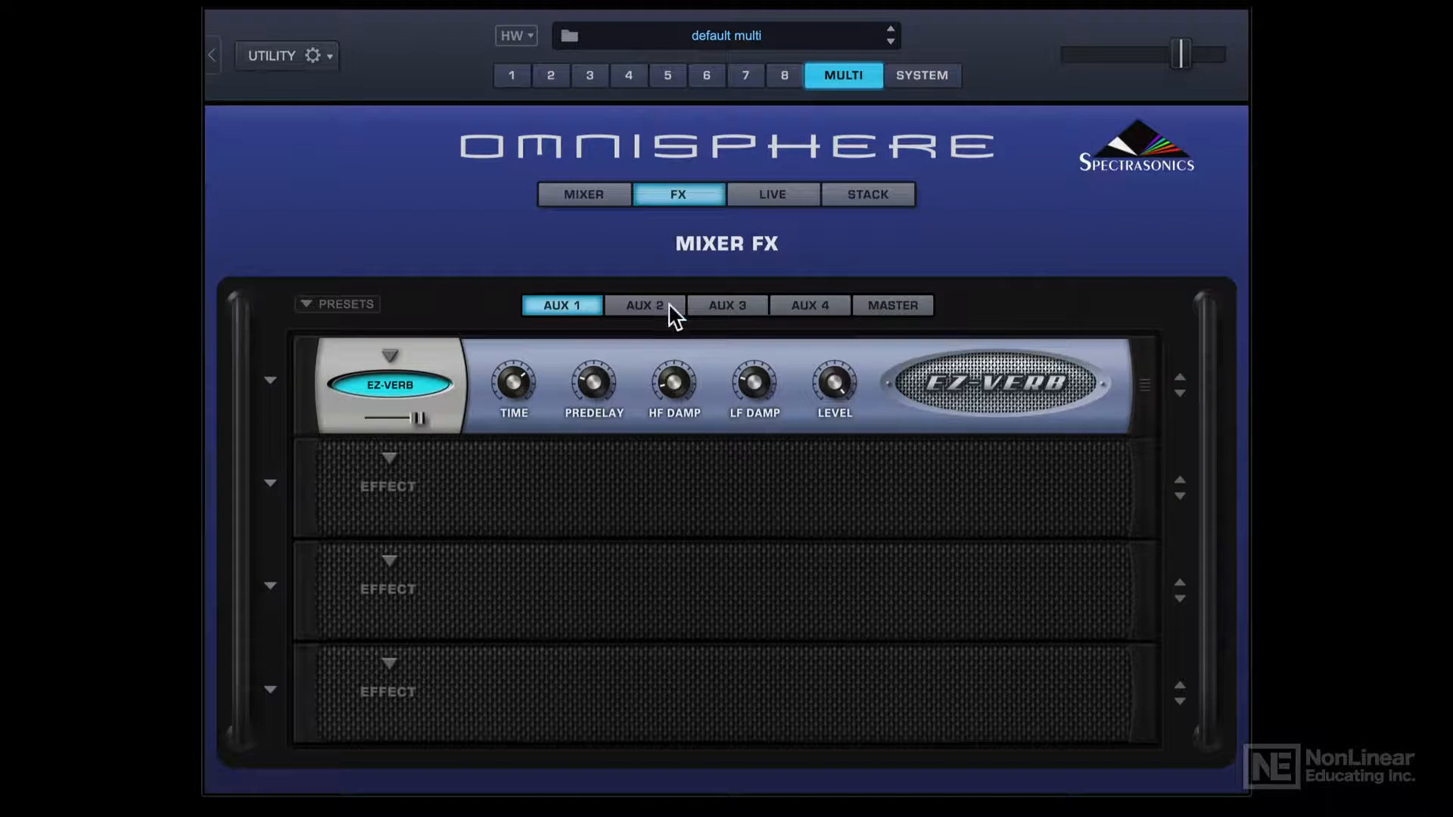
{"action": "left_click", "coordinate": [607, 194]}
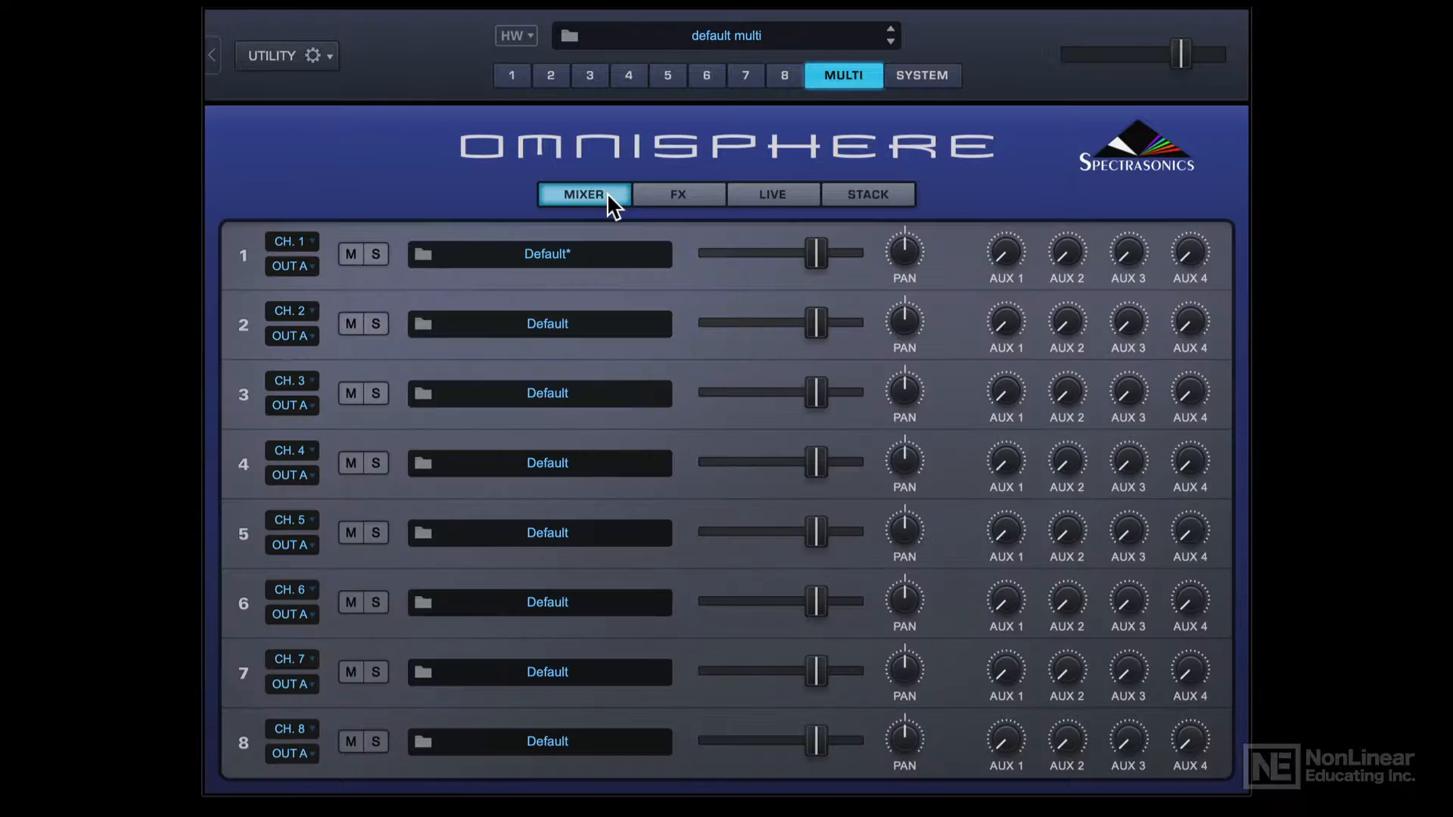
{"action": "mouse_move", "coordinate": [1001, 256]}
{"action": "left_click_drag", "start_coordinate": [1004, 214], "coordinate": [1003, 166]}
- Add a Flame Distortion effect to the second slot of the multi's Aux 1 rack
{"action": "left_click", "coordinate": [686, 190]}
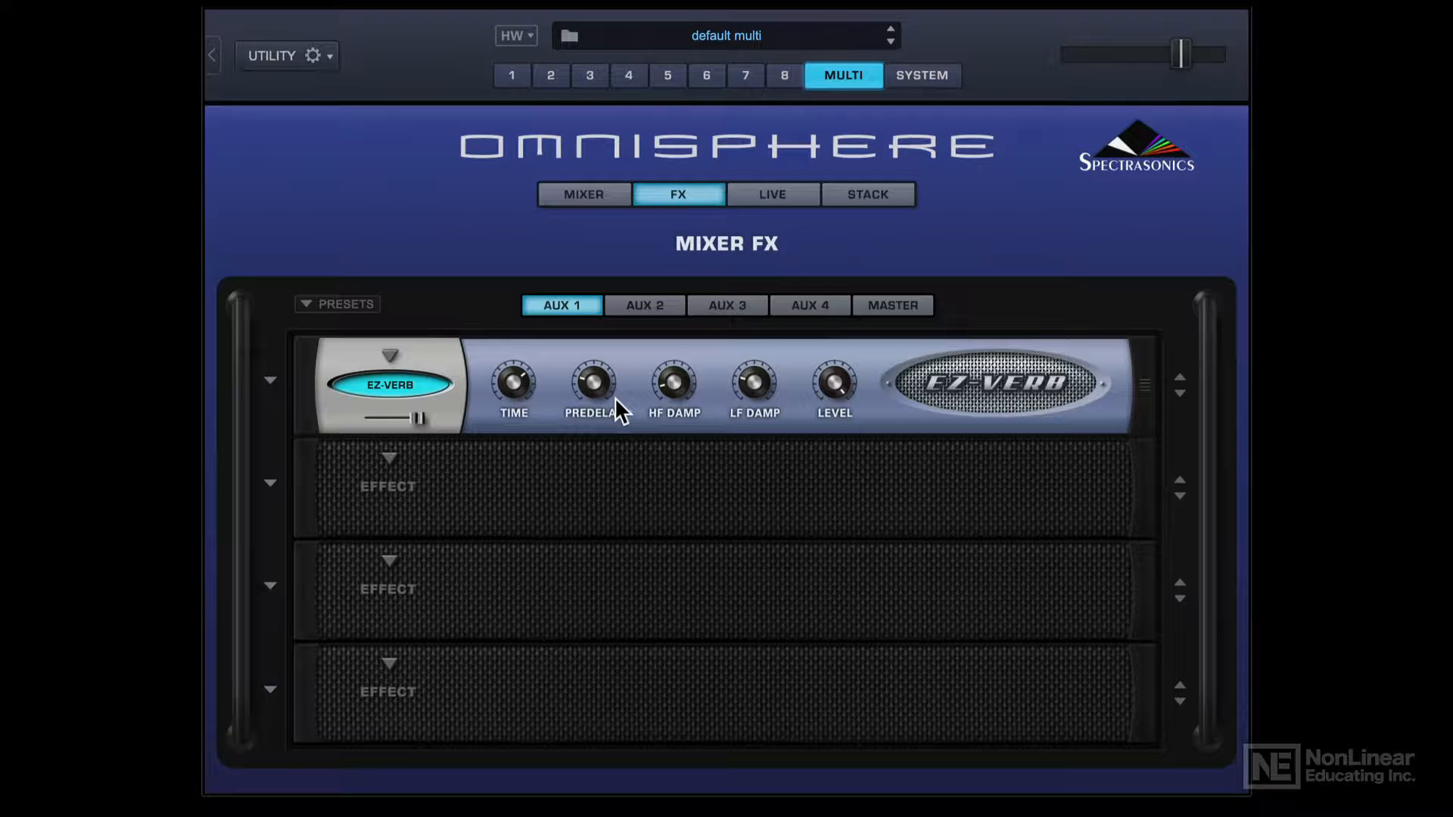
{"action": "left_click", "coordinate": [389, 458]}
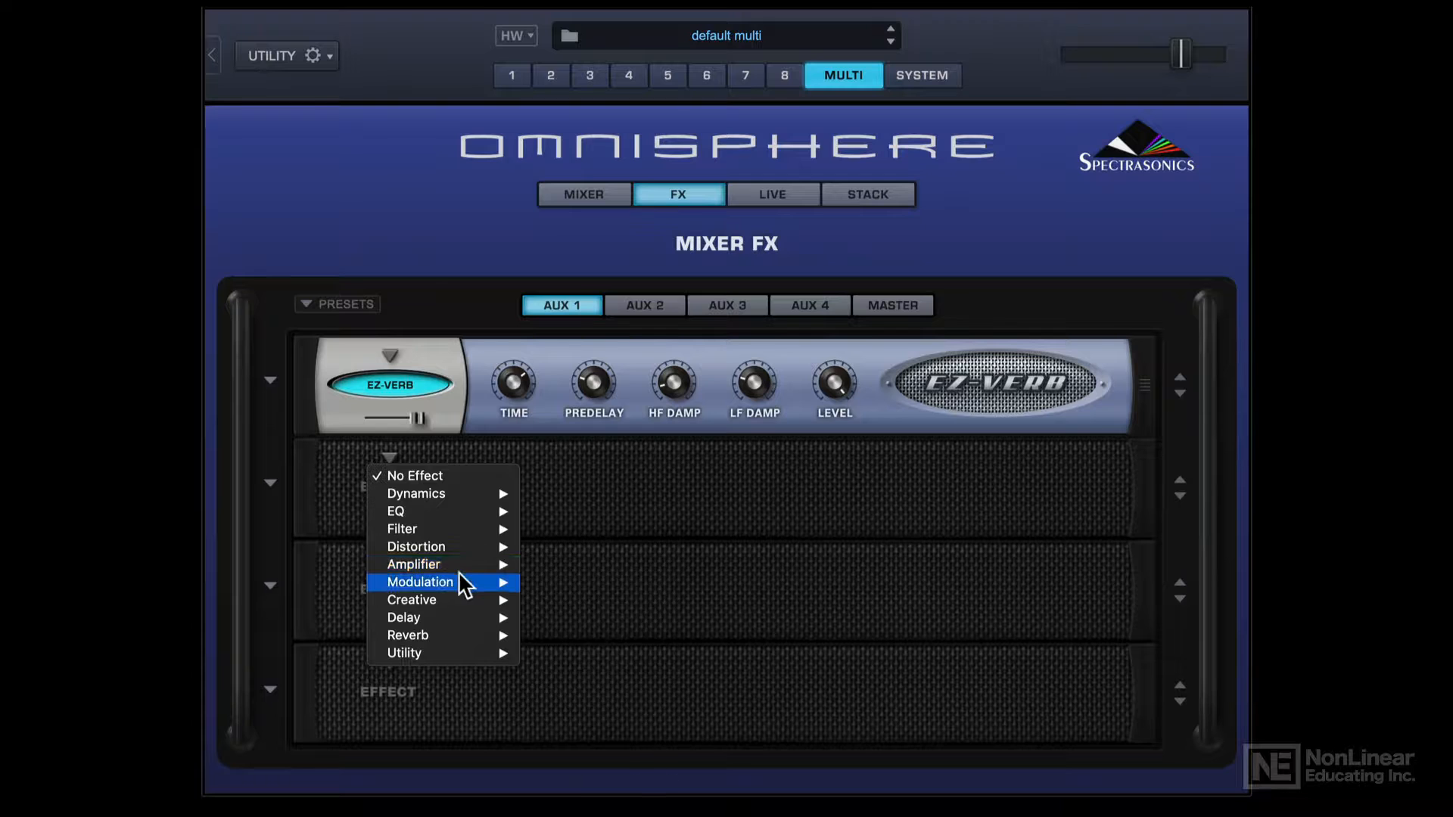
{"action": "mouse_move", "coordinate": [463, 548]}
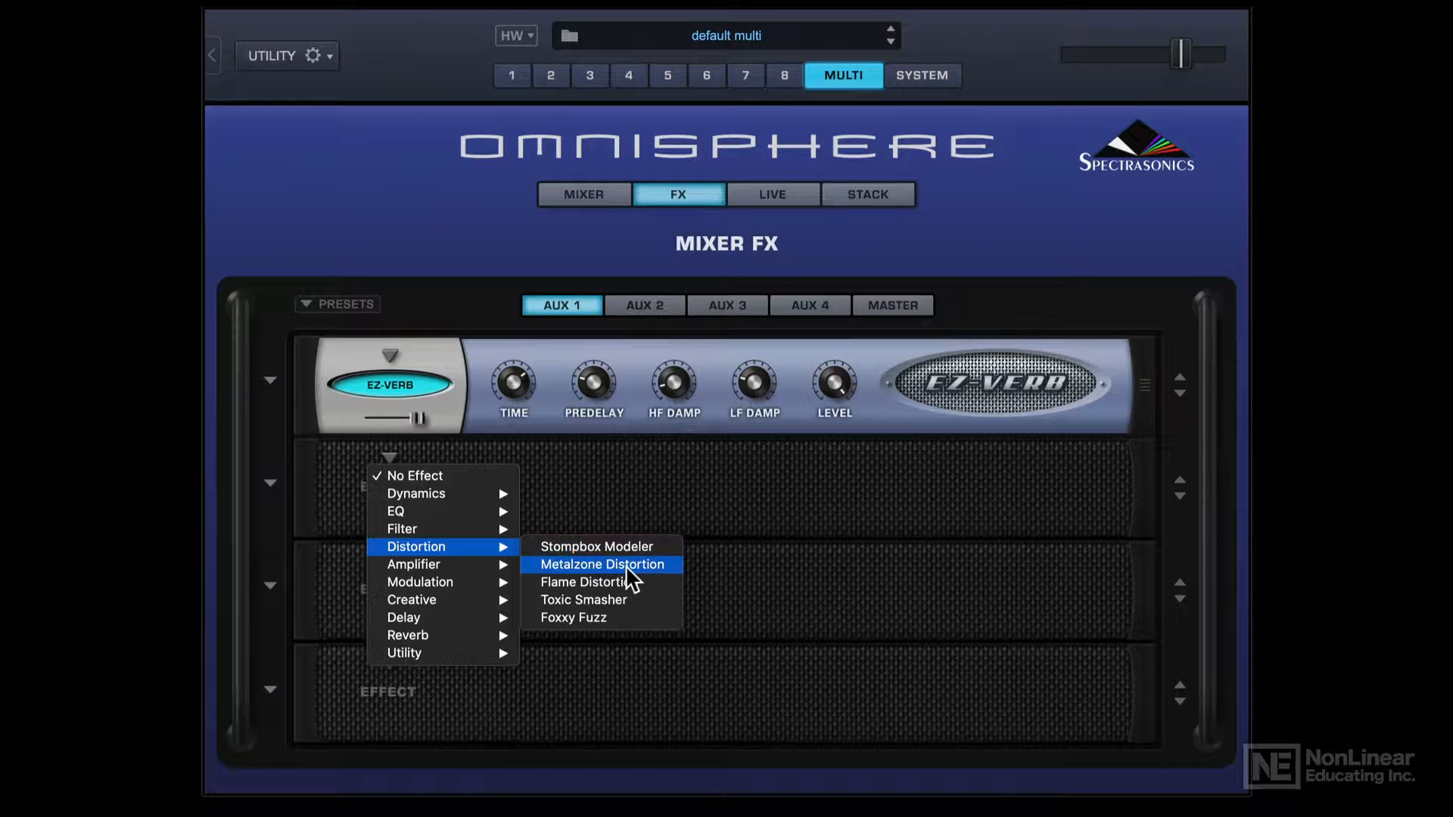
{"action": "left_click", "coordinate": [634, 583]}
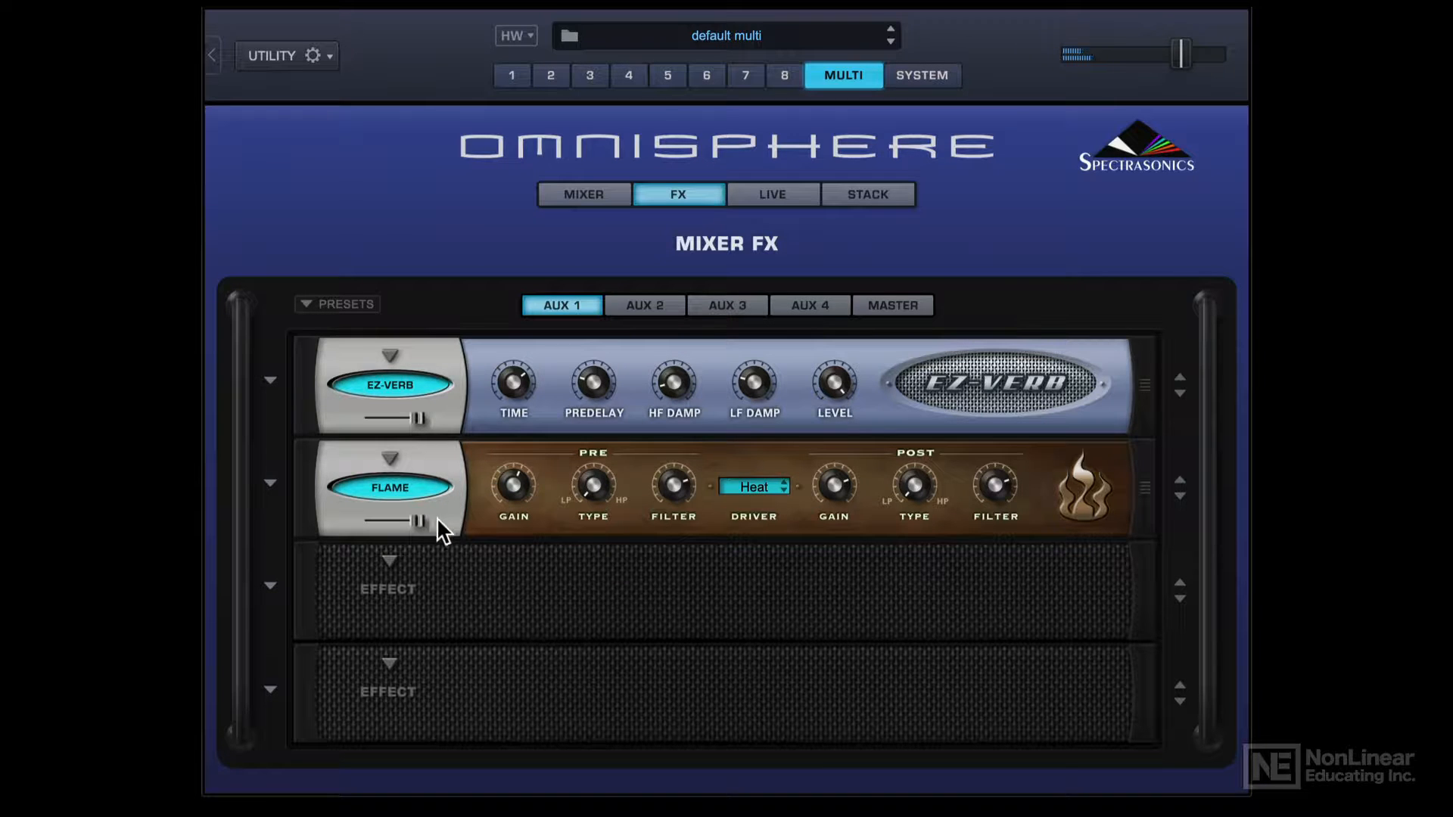
- Lower the master output volume slightly and raise part 1's Aux 1 send further, to about three quarters
{"action": "left_click_drag", "start_coordinate": [1178, 53], "coordinate": [1168, 51]}
{"action": "left_click", "coordinate": [607, 195]}
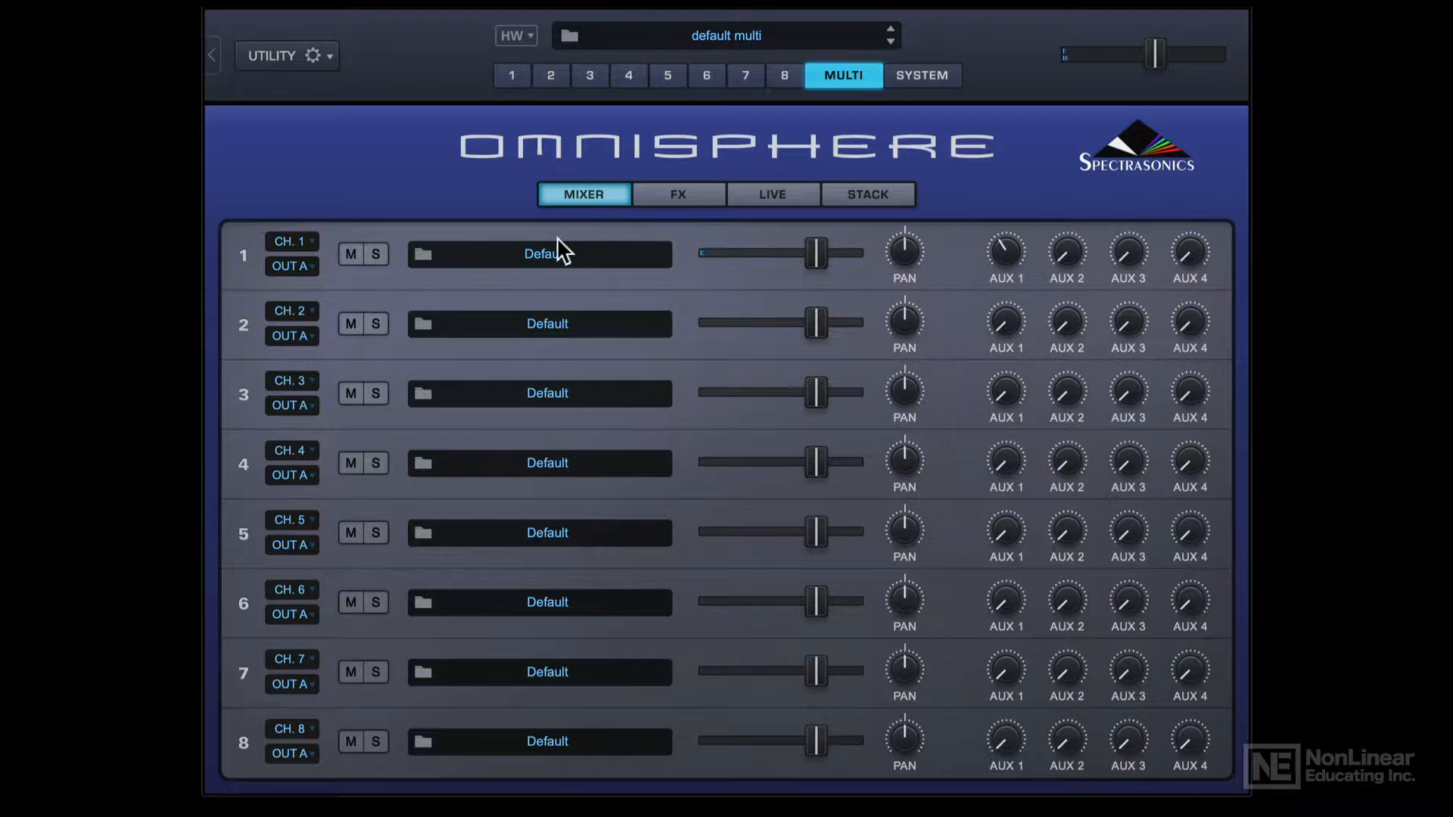
{"action": "mouse_move", "coordinate": [1005, 246]}
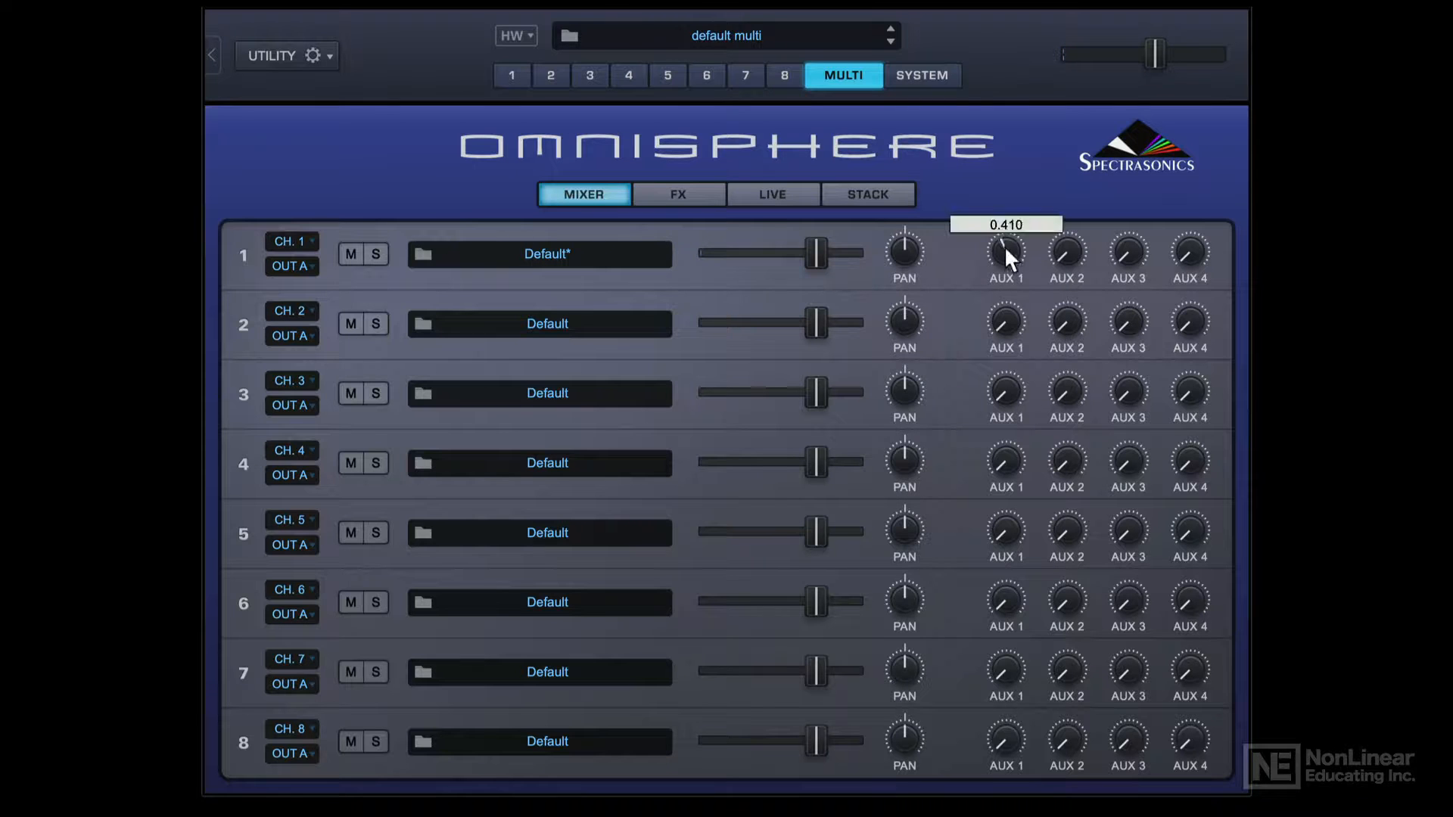
{"action": "left_click_drag", "start_coordinate": [1004, 203], "coordinate": [1003, 168]}
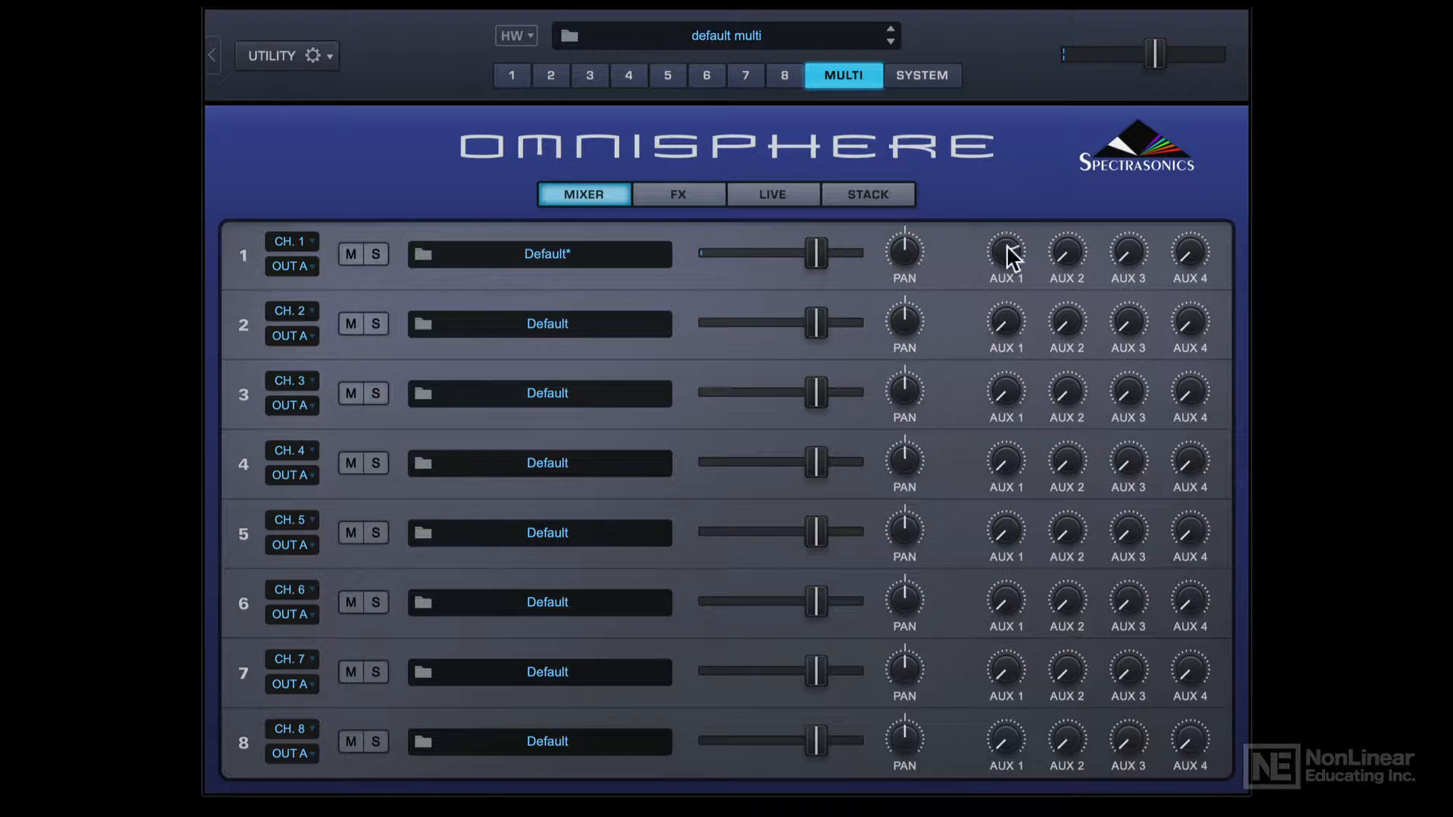
- Review the effects loaded in the multi's aux racks, comparing Aux 1 with the other aux racks
{"action": "left_click", "coordinate": [693, 193]}
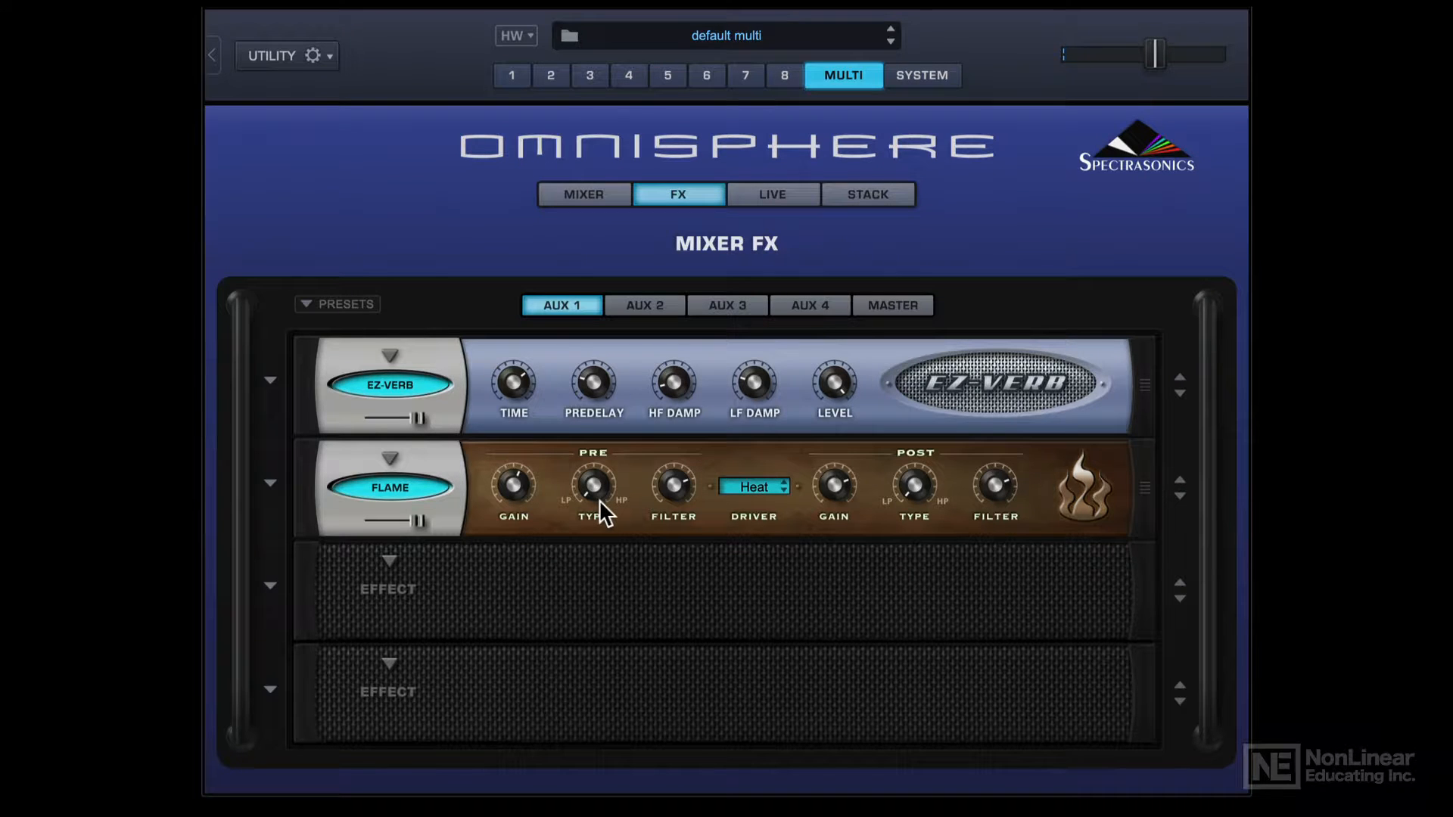
{"action": "left_click", "coordinate": [628, 305]}
{"action": "left_click", "coordinate": [731, 306]}
{"action": "left_click", "coordinate": [783, 307]}
{"action": "left_click", "coordinate": [635, 306]}
{"action": "left_click", "coordinate": [588, 305]}
{"action": "left_click", "coordinate": [644, 306]}
{"action": "left_click", "coordinate": [700, 307]}
{"action": "left_click", "coordinate": [645, 305]}
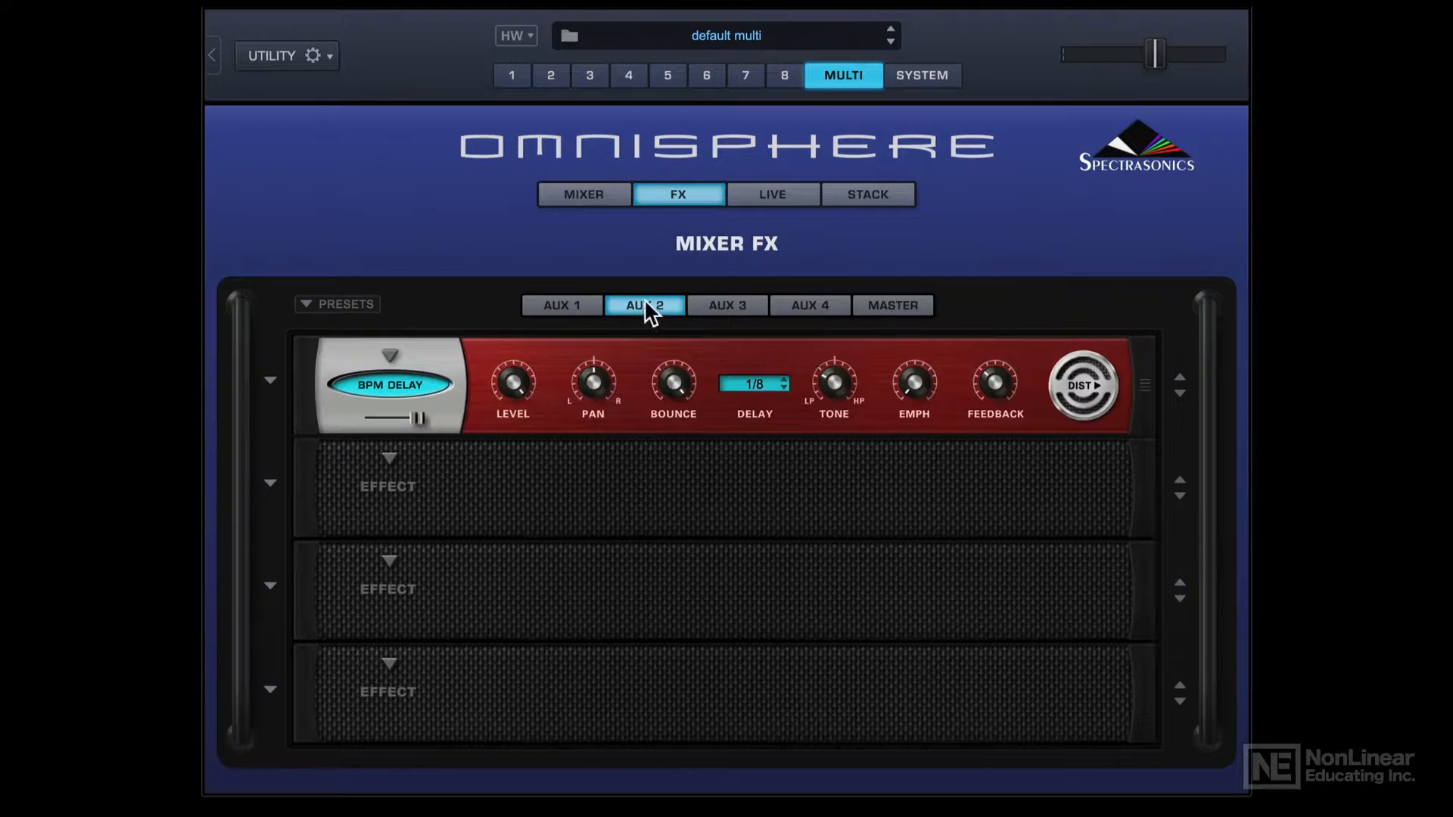
{"action": "left_click", "coordinate": [587, 308]}
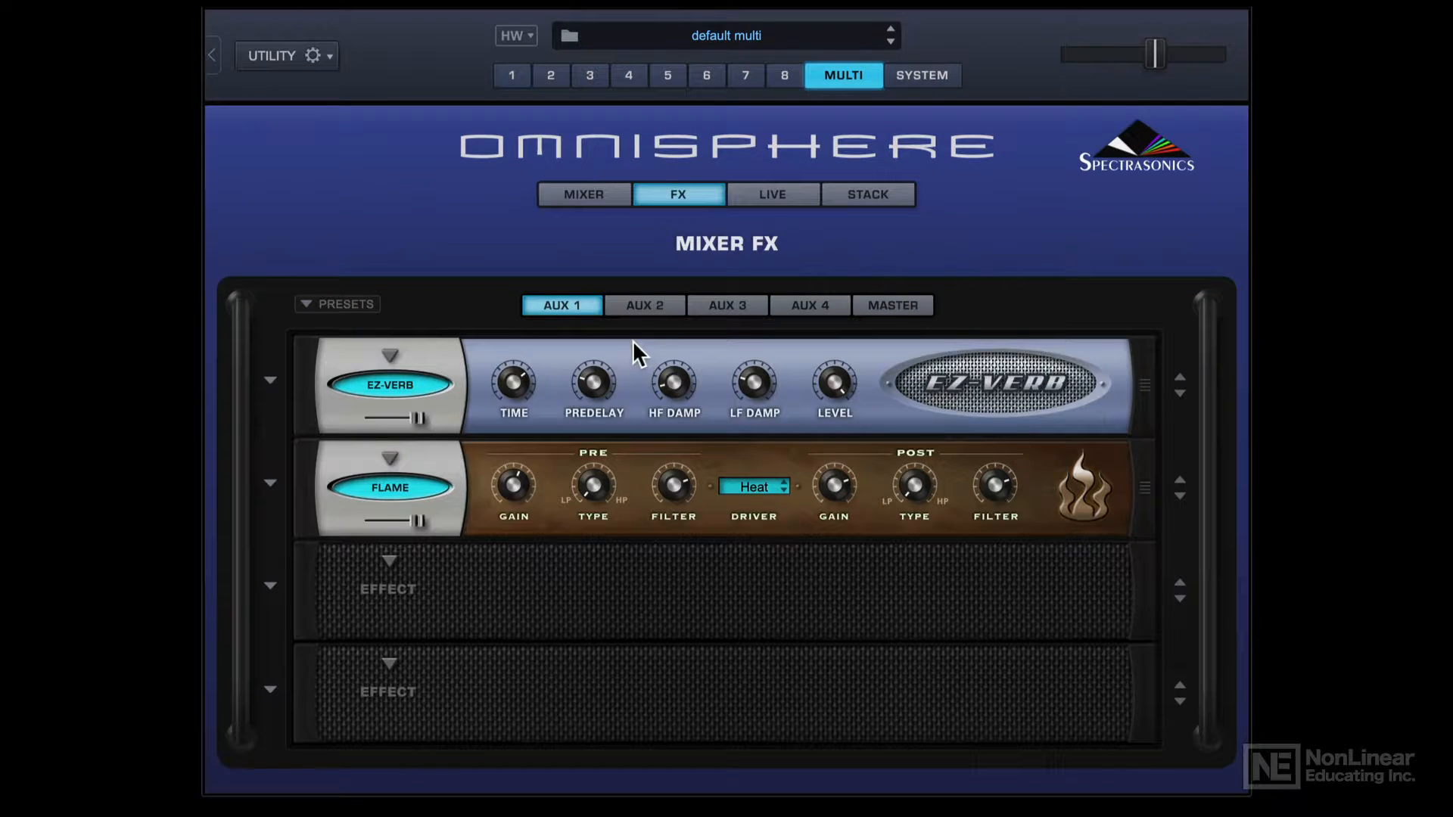
- Raise part 1's Aux 2 send in the multi's mixer
{"action": "left_click", "coordinate": [602, 196]}
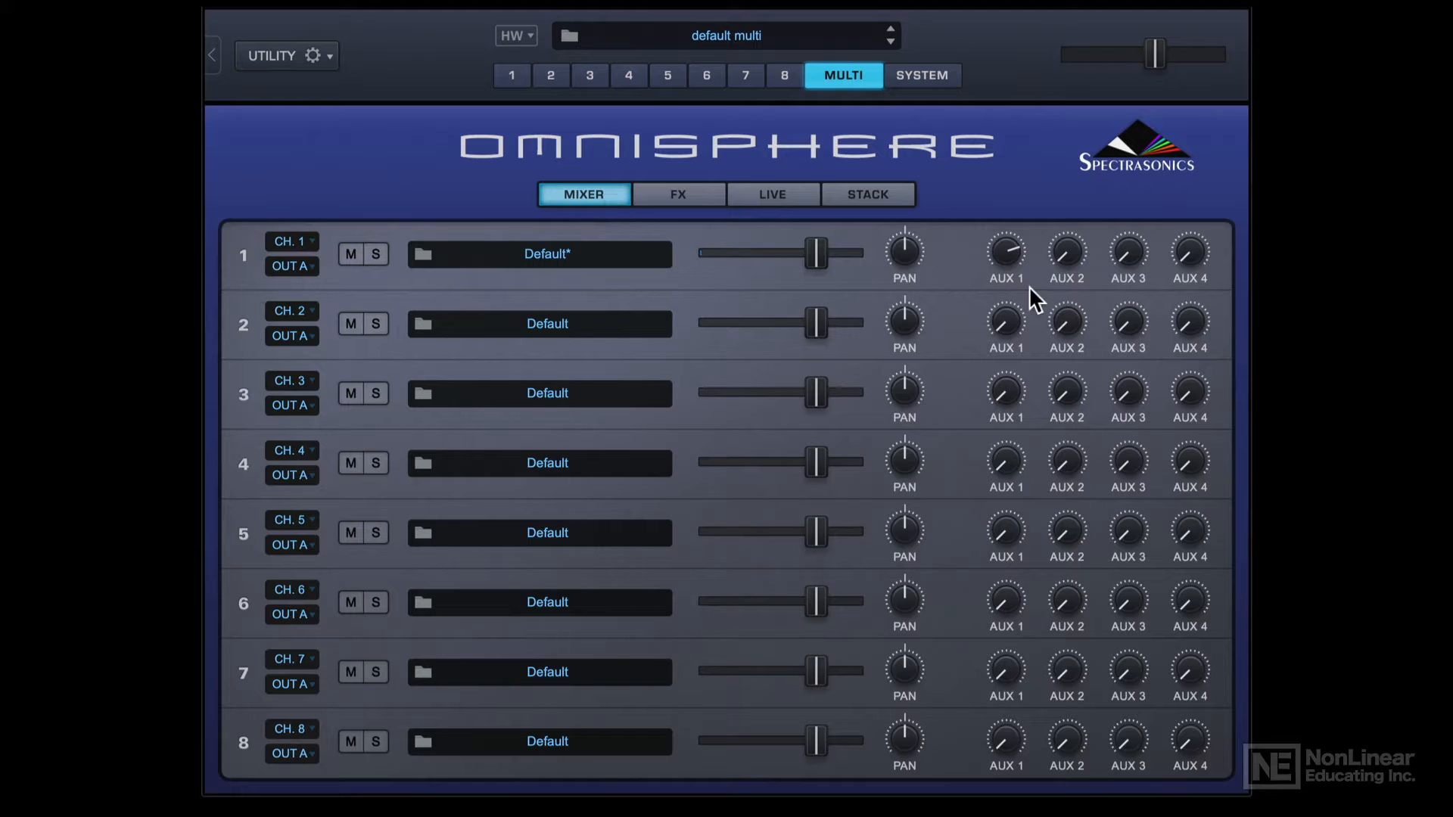
{"action": "mouse_move", "coordinate": [1067, 254]}
{"action": "left_click_drag", "start_coordinate": [1075, 191], "coordinate": [1070, 156]}
- Check the layer B effects rack of part 1 and fine-tune part 1's Aux 2 send to slightly above half
{"action": "left_click", "coordinate": [550, 75]}
{"action": "left_click", "coordinate": [512, 75]}
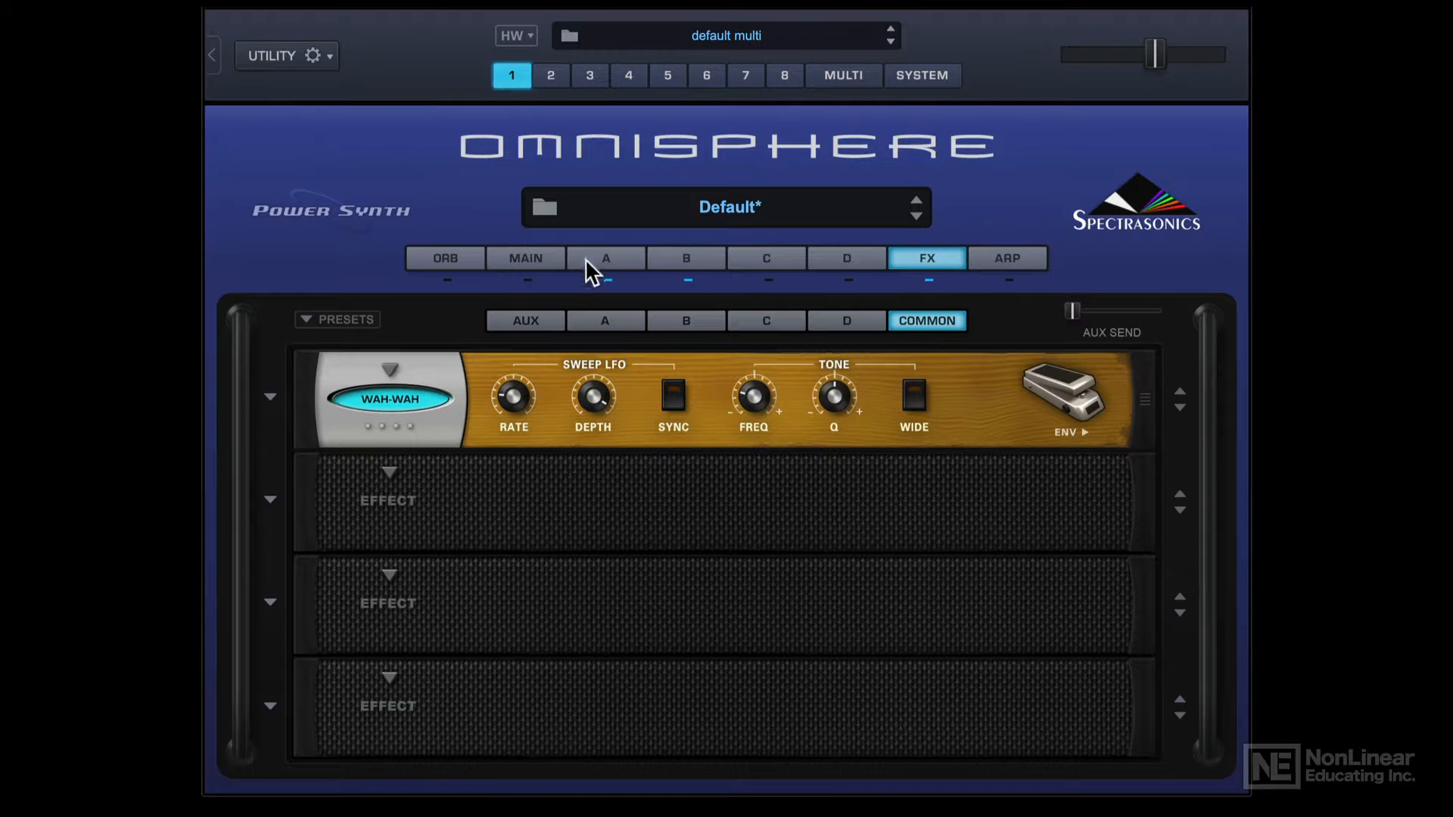
{"action": "left_click", "coordinate": [688, 325]}
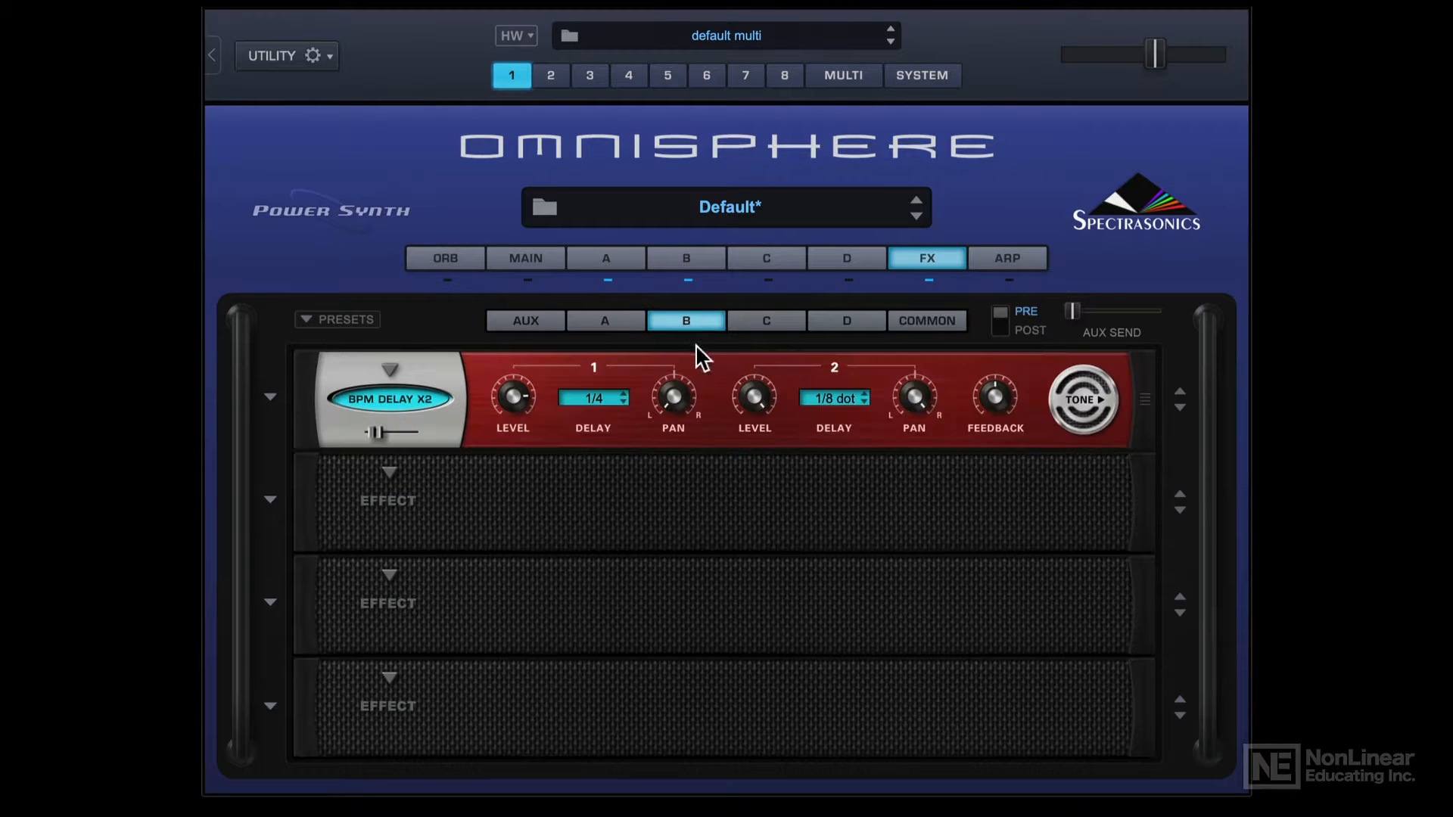
{"action": "left_click", "coordinate": [840, 76]}
{"action": "mouse_move", "coordinate": [1060, 239]}
{"action": "left_mouse_down"}
{"action": "mouse_move", "coordinate": [1064, 221]}
{"action": "mouse_move", "coordinate": [1064, 248]}
{"action": "left_mouse_up"}
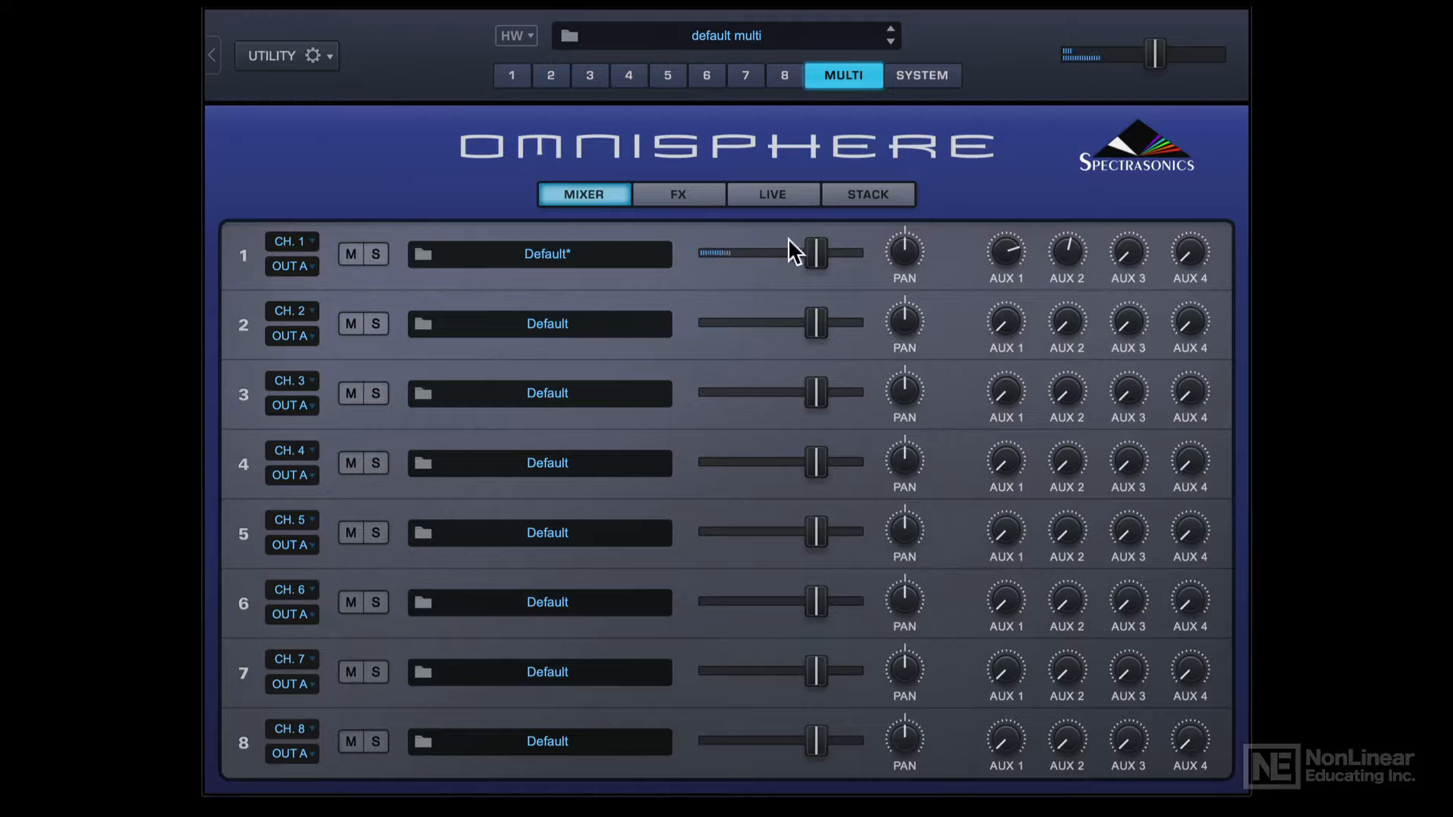
- Add a Power Filter to the first slot of the multi's Master rack and turn its cutoff down to the minimum
{"action": "left_click", "coordinate": [678, 199]}
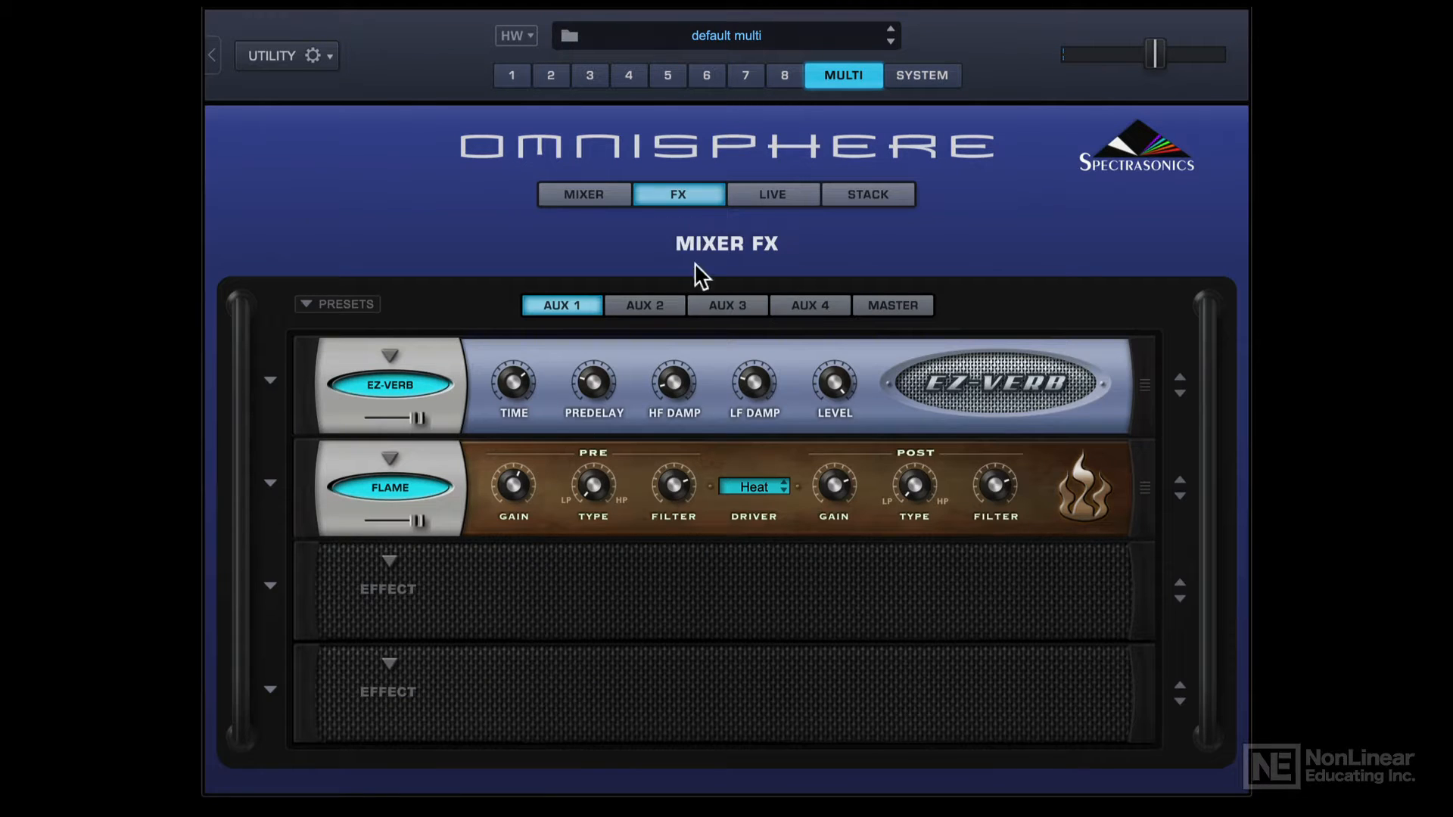
{"action": "left_click", "coordinate": [900, 308]}
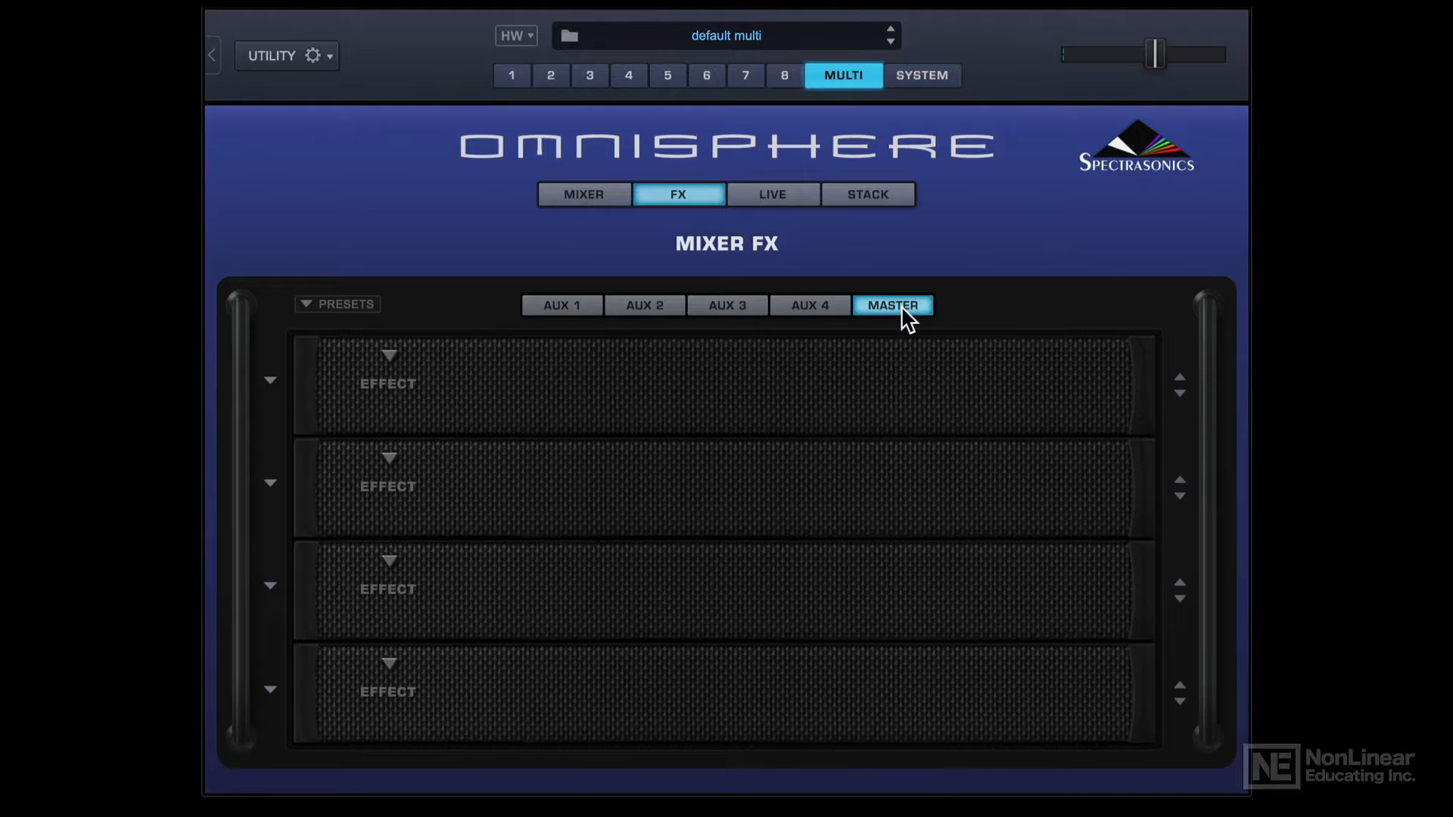
{"action": "left_click", "coordinate": [389, 355]}
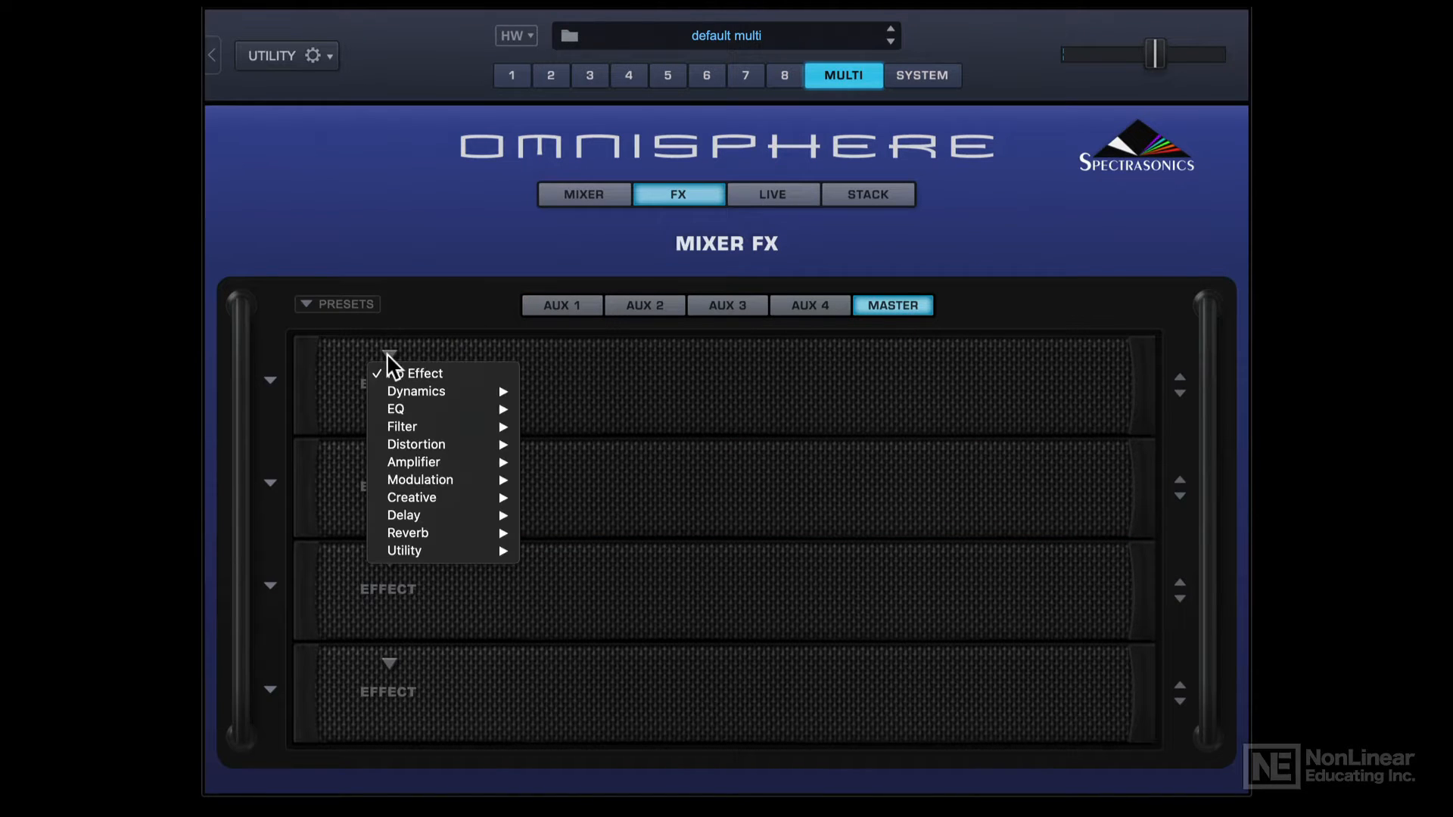
{"action": "mouse_move", "coordinate": [432, 391]}
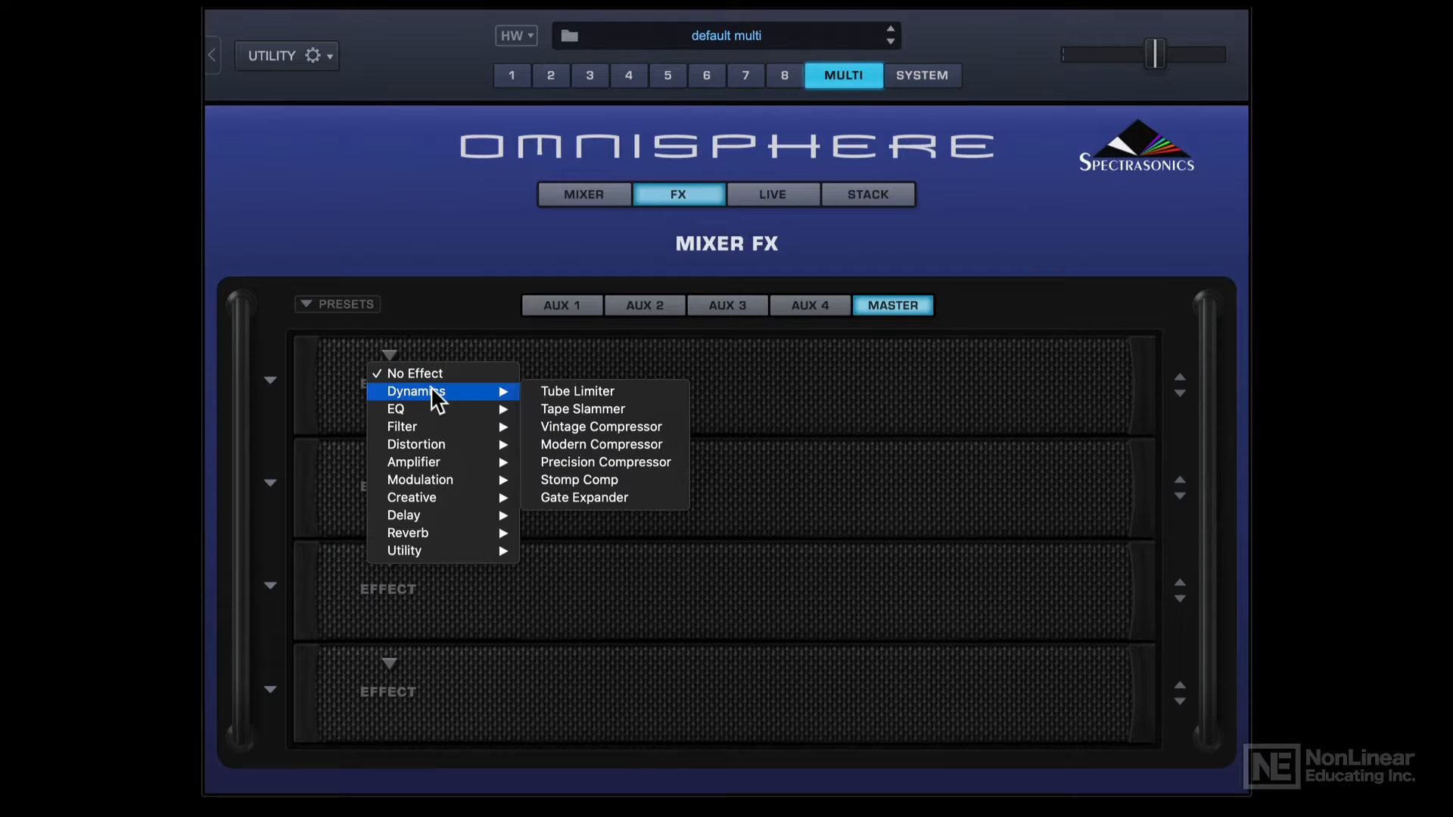
{"action": "mouse_move", "coordinate": [444, 428]}
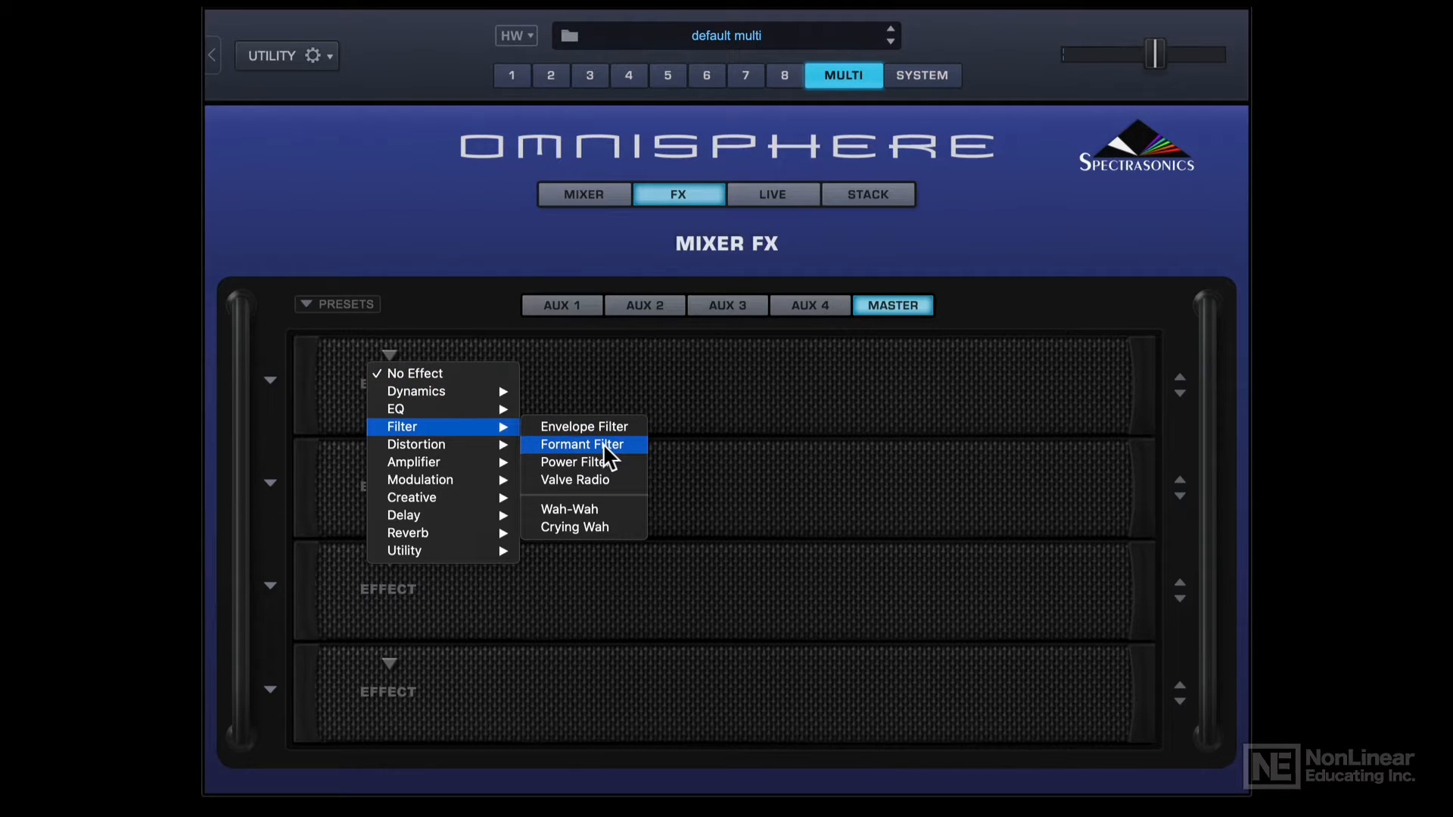
{"action": "left_click", "coordinate": [606, 463]}
{"action": "left_click_drag", "start_coordinate": [511, 380], "coordinate": [542, 692]}
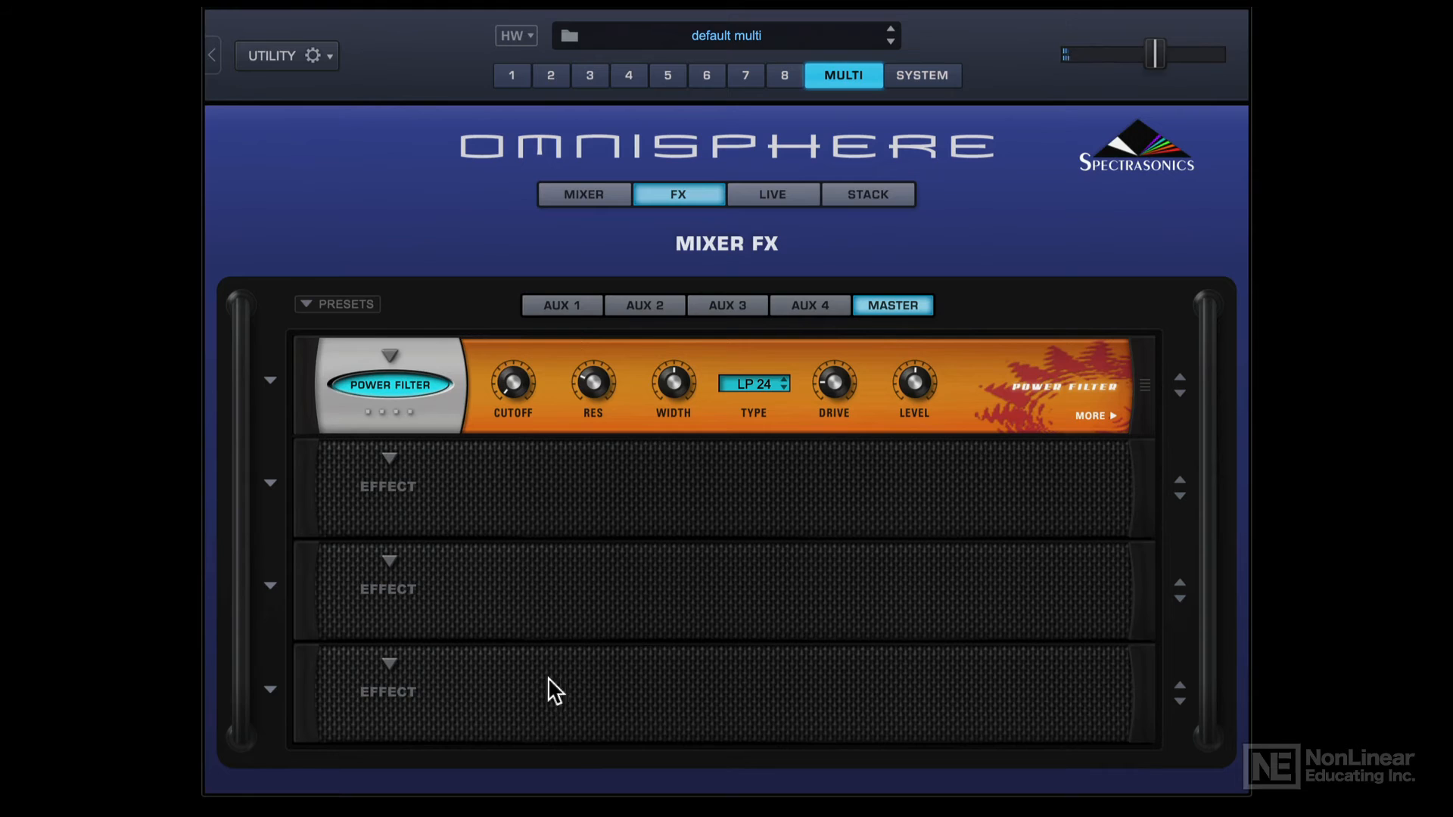